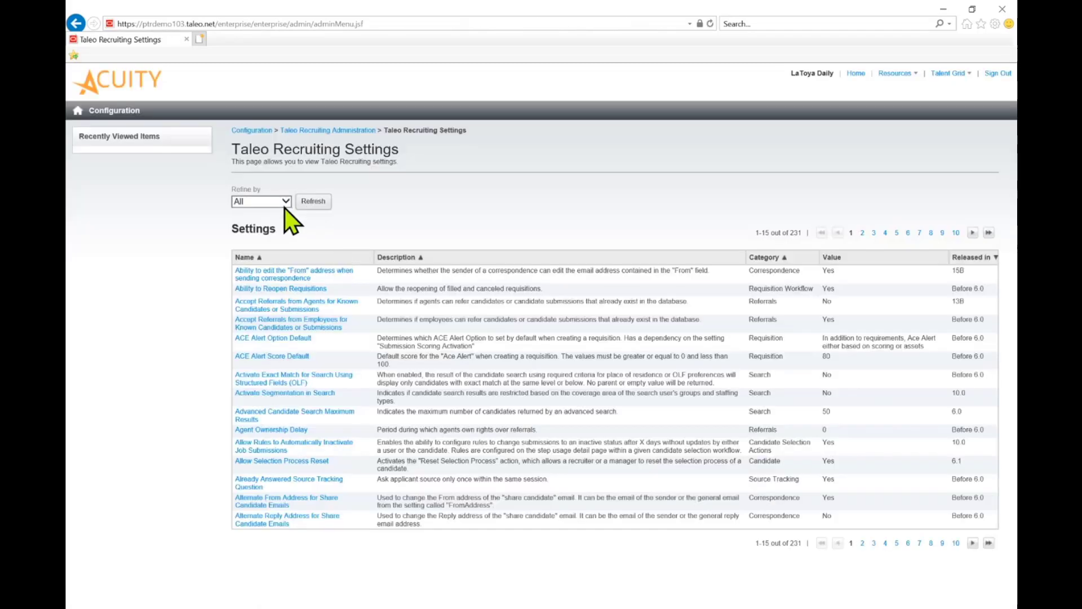
- Refine the Taleo Recruiting settings by the keyword "department"
{"action": "left_click", "coordinate": [284, 205]}
{"action": "left_click", "coordinate": [282, 232]}
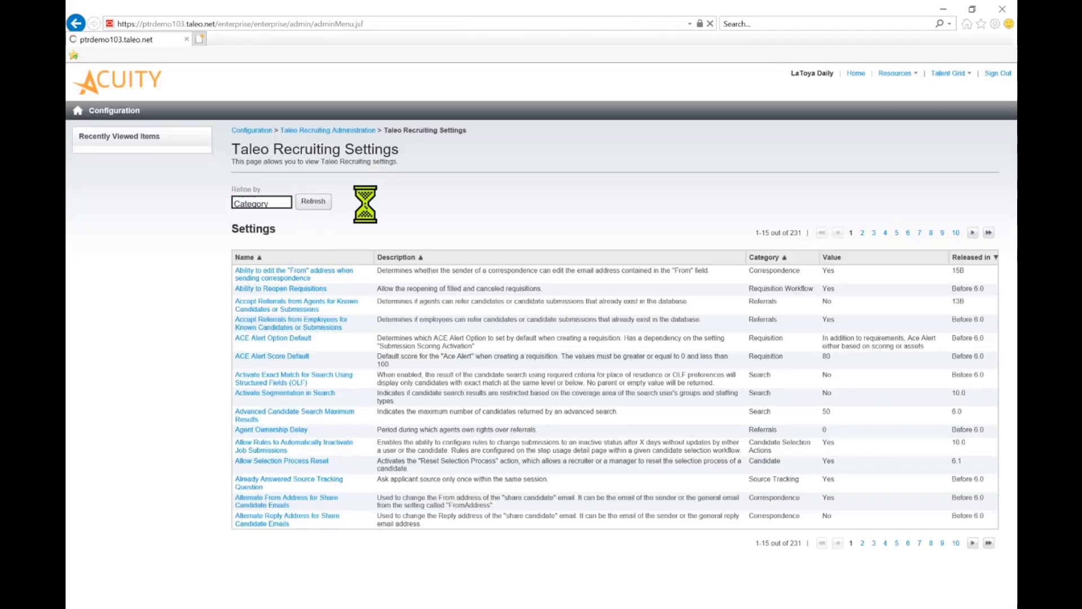
{"action": "type", "text": "depart"}
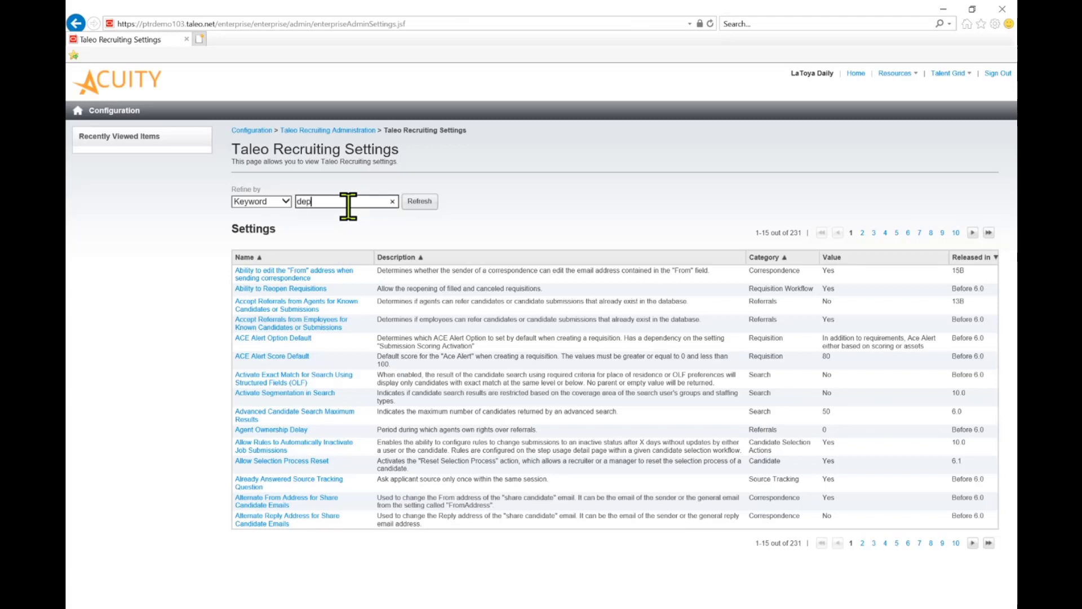
{"action": "type", "text": "ment"}
{"action": "left_click", "coordinate": [425, 204]}
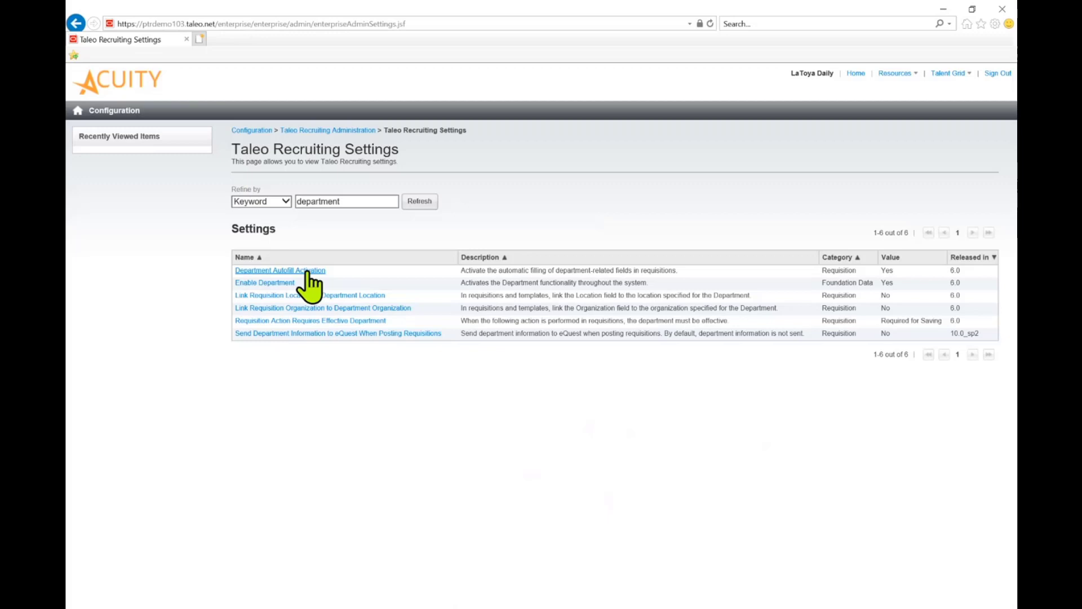
- Open the Department List from Taleo Recruiting Administration and refresh it with all items shown
{"action": "left_click", "coordinate": [341, 131]}
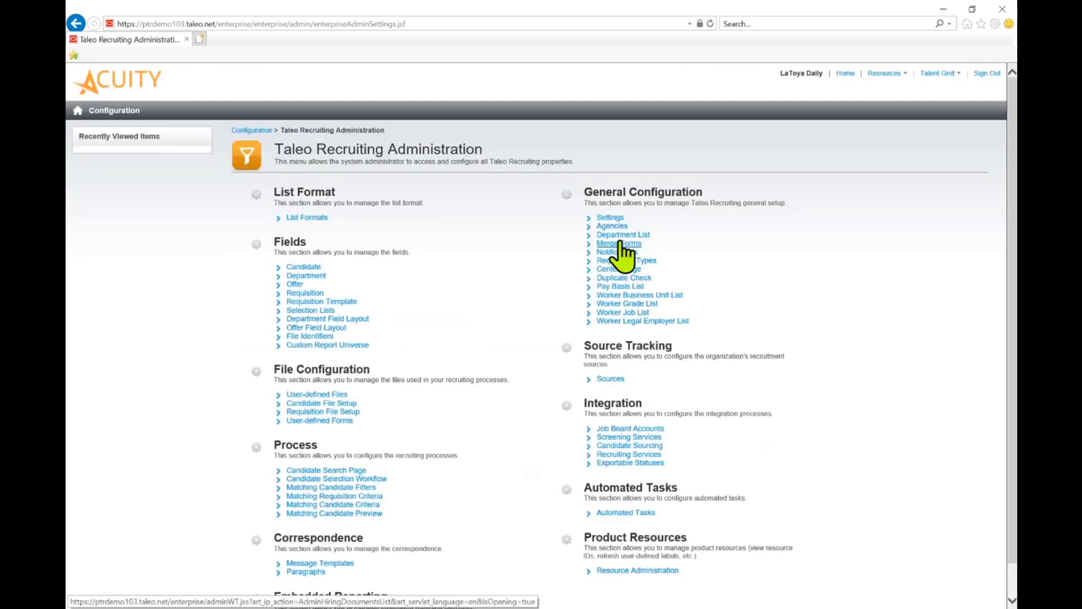
{"action": "left_click", "coordinate": [618, 234]}
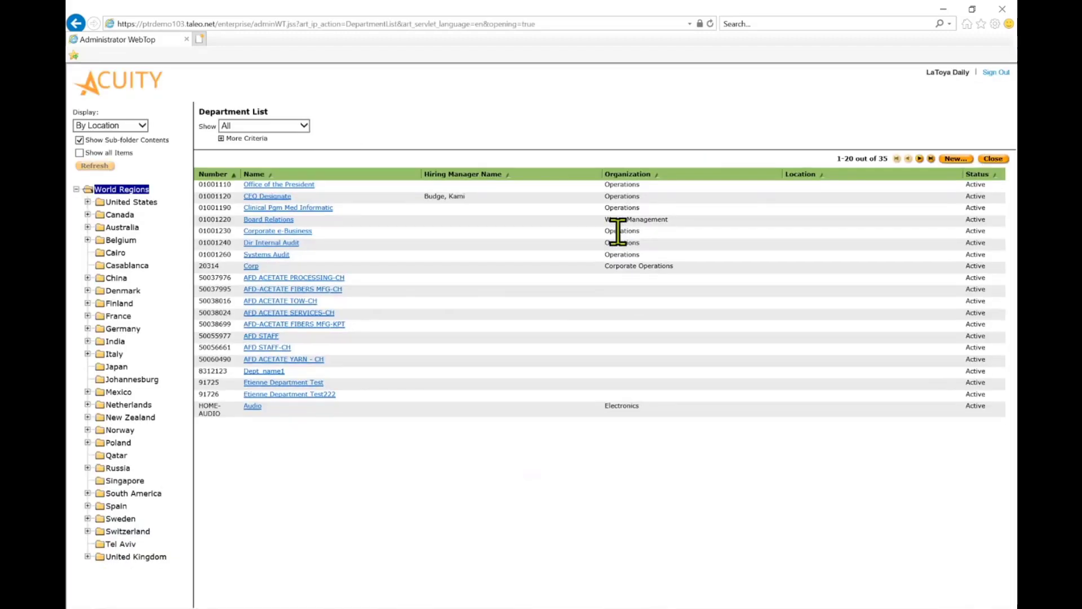
{"action": "left_click", "coordinate": [101, 166]}
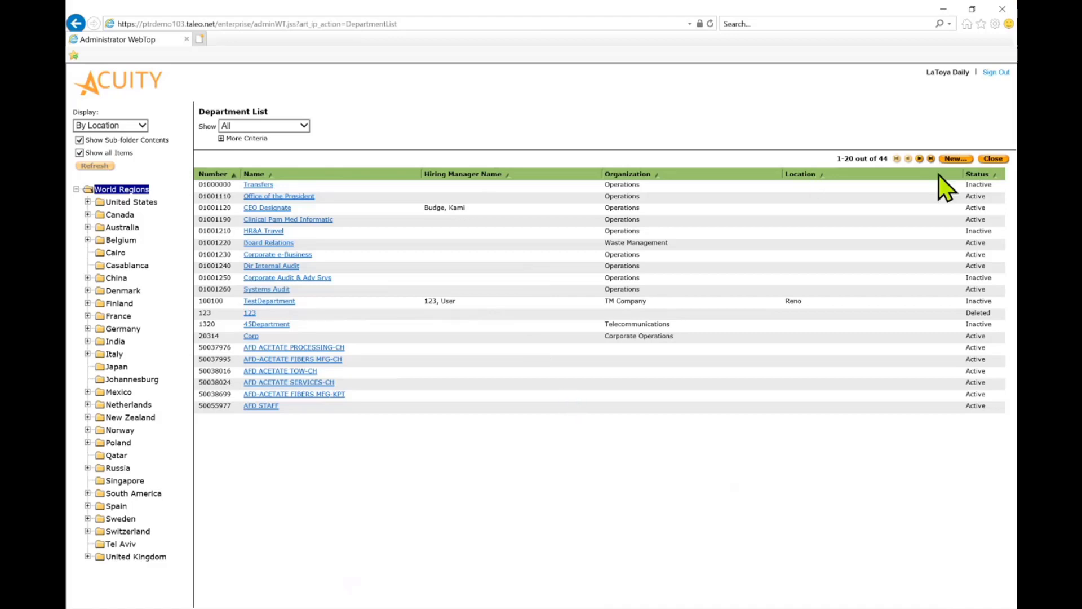
- Start a new department and set its department number to 1234321
{"action": "left_click", "coordinate": [955, 159]}
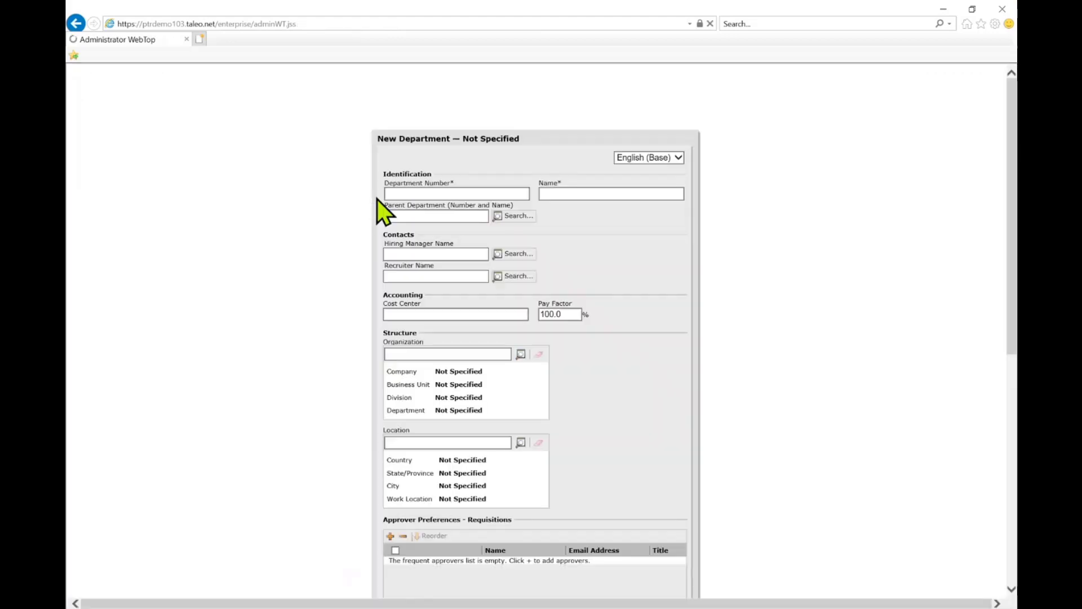
{"action": "left_click", "coordinate": [406, 195]}
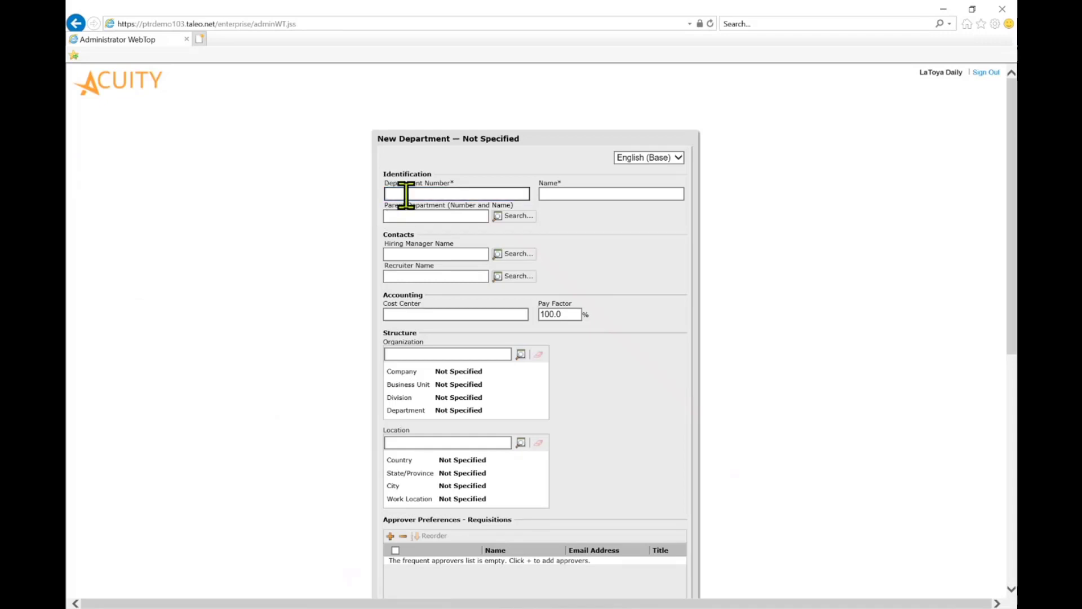
{"action": "type", "text": "1234521"}
{"action": "key", "text": "Tab"}
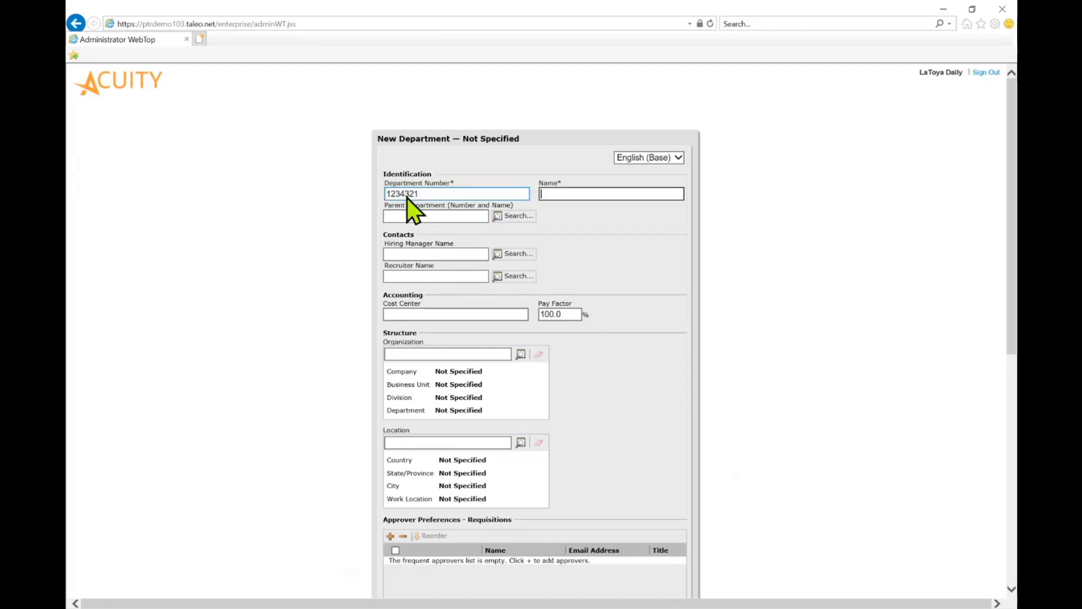
- Name the new department "Texas Tech Engineering" in the base English version
{"action": "type", "text": "H"}
{"action": "key", "text": "BackSpace"}
{"action": "type", "text": "Texas T"}
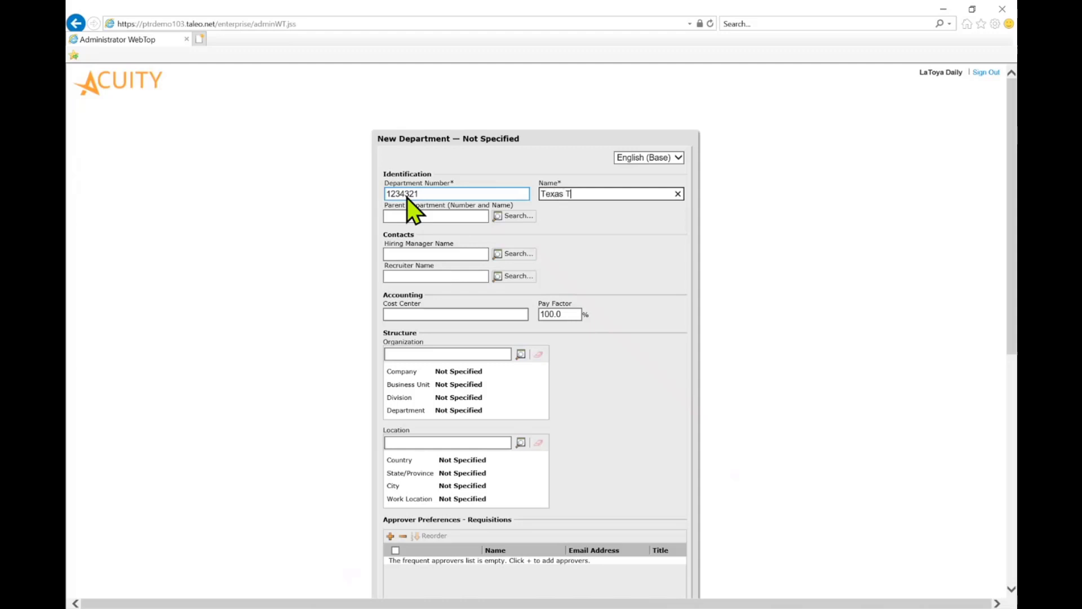
{"action": "type", "text": "ech Engineering"}
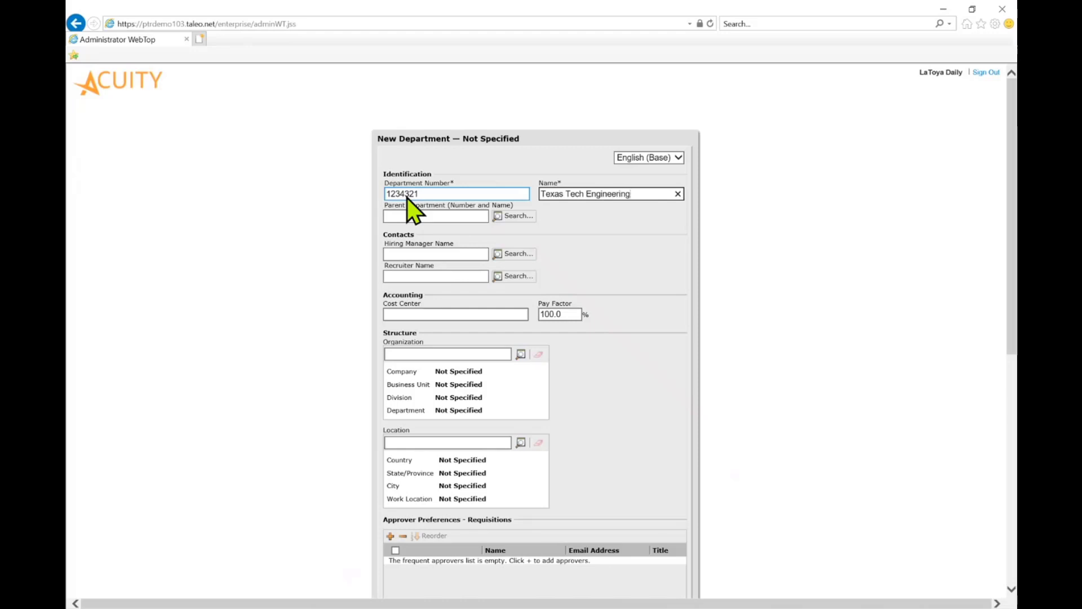
{"action": "left_click", "coordinate": [432, 251]}
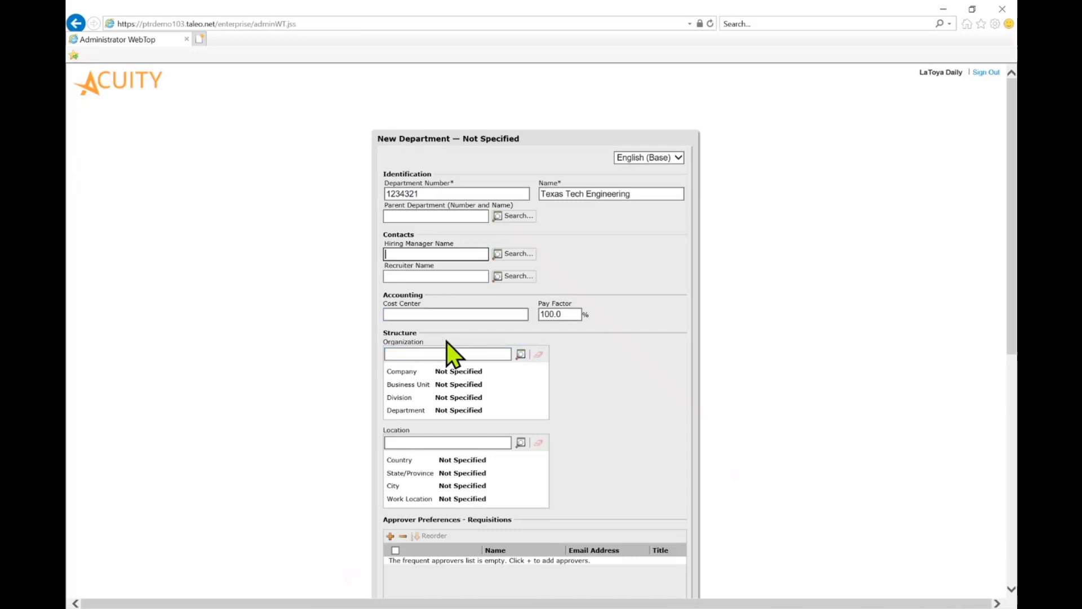
- Set the department's organization to Corporate Operations with the Administration business unit, enlarging the organization selector to reach its confirmation
{"action": "scroll", "coordinate": [446, 341], "scroll_direction": "down", "scroll_amount": 2}
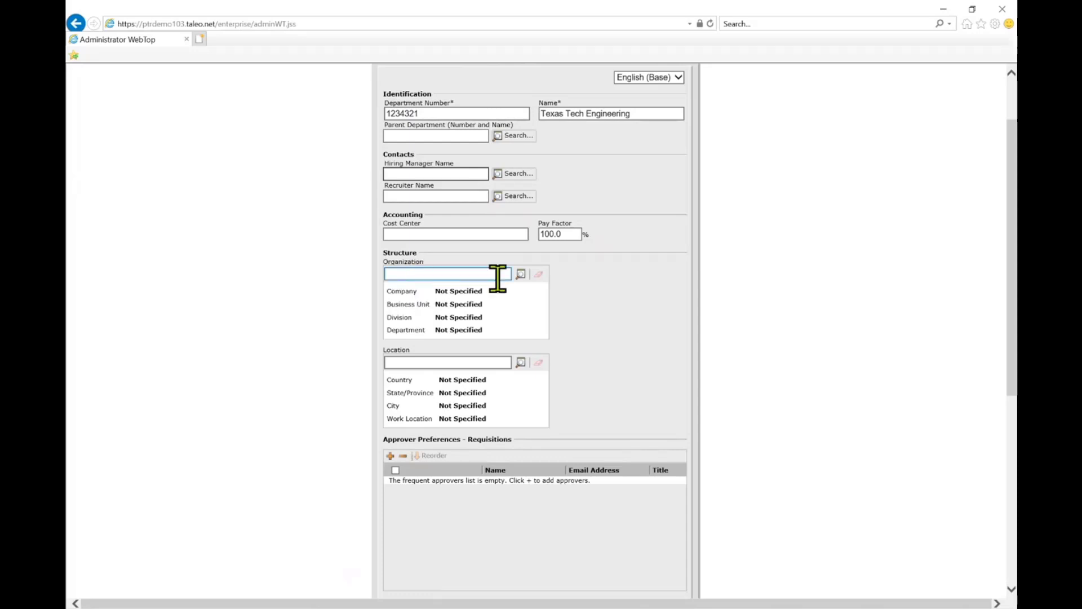
{"action": "left_click", "coordinate": [520, 274]}
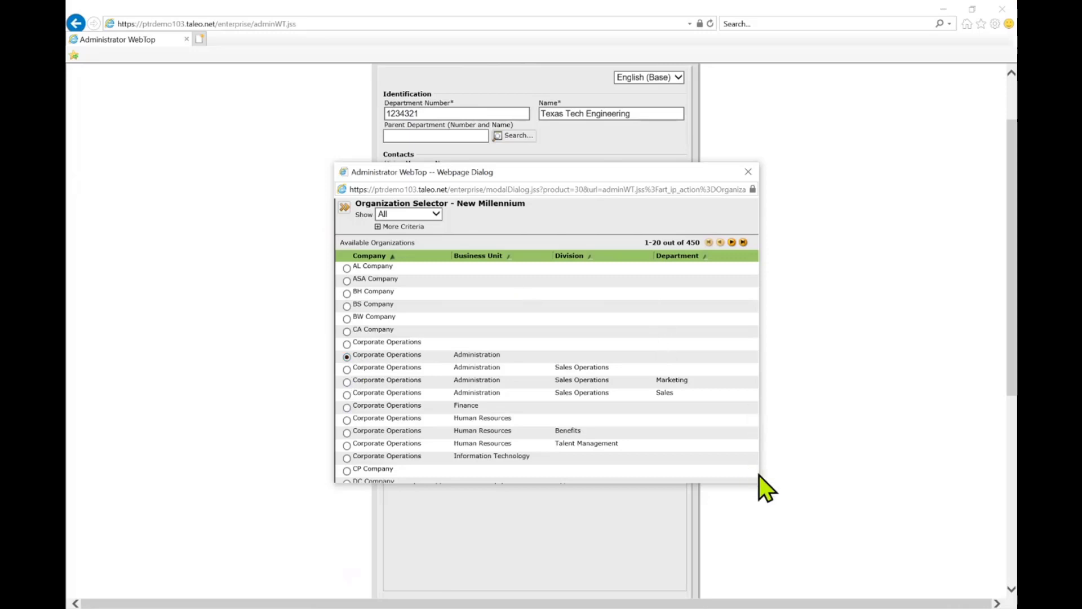
{"action": "left_click_drag", "start_coordinate": [758, 476], "coordinate": [977, 532]}
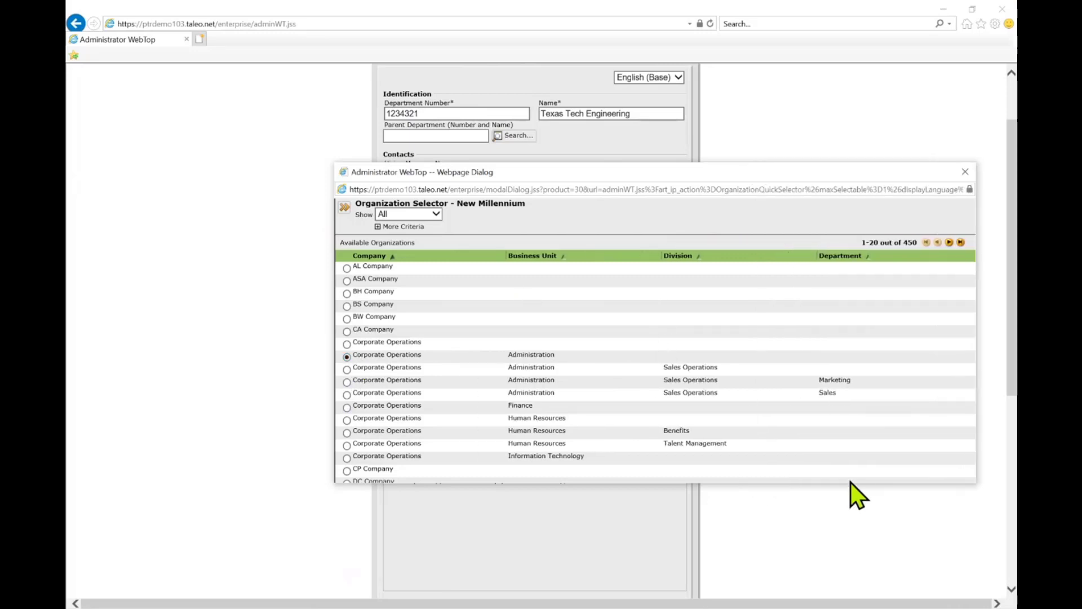
{"action": "left_click_drag", "start_coordinate": [850, 483], "coordinate": [866, 595]}
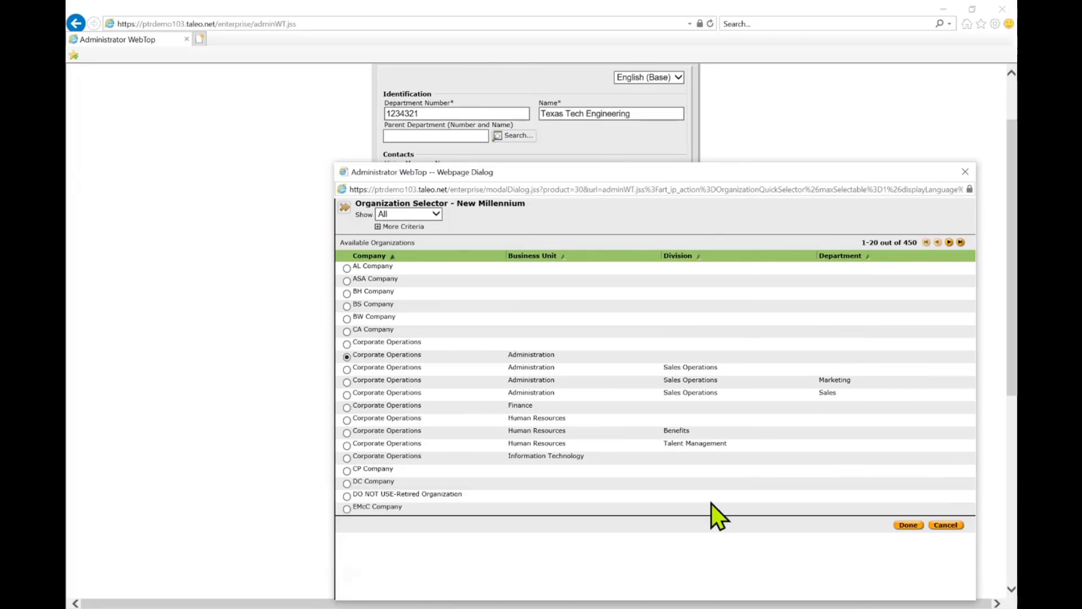
{"action": "left_click_drag", "start_coordinate": [619, 172], "coordinate": [556, 97]}
{"action": "left_click", "coordinate": [845, 451]}
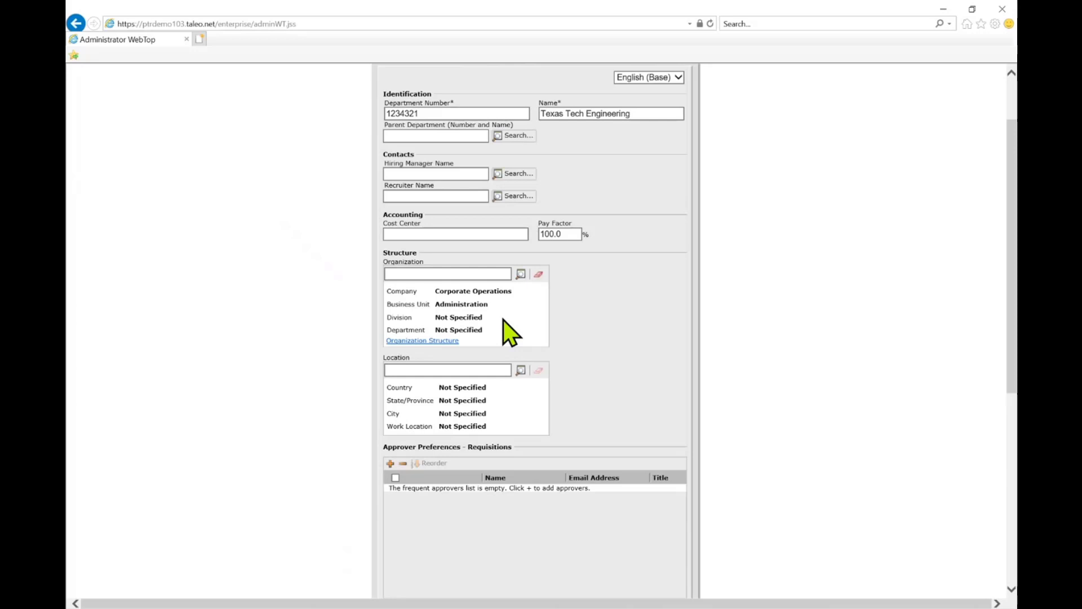
- Search the department's available locations by the keyword "lubbock"
{"action": "left_click", "coordinate": [459, 369]}
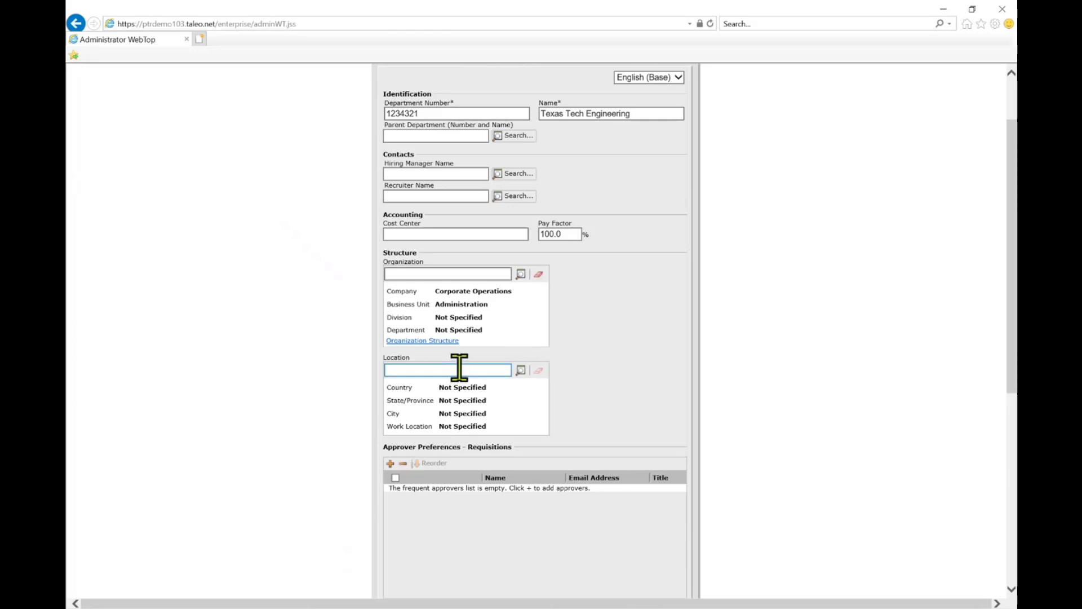
{"action": "left_click", "coordinate": [520, 371]}
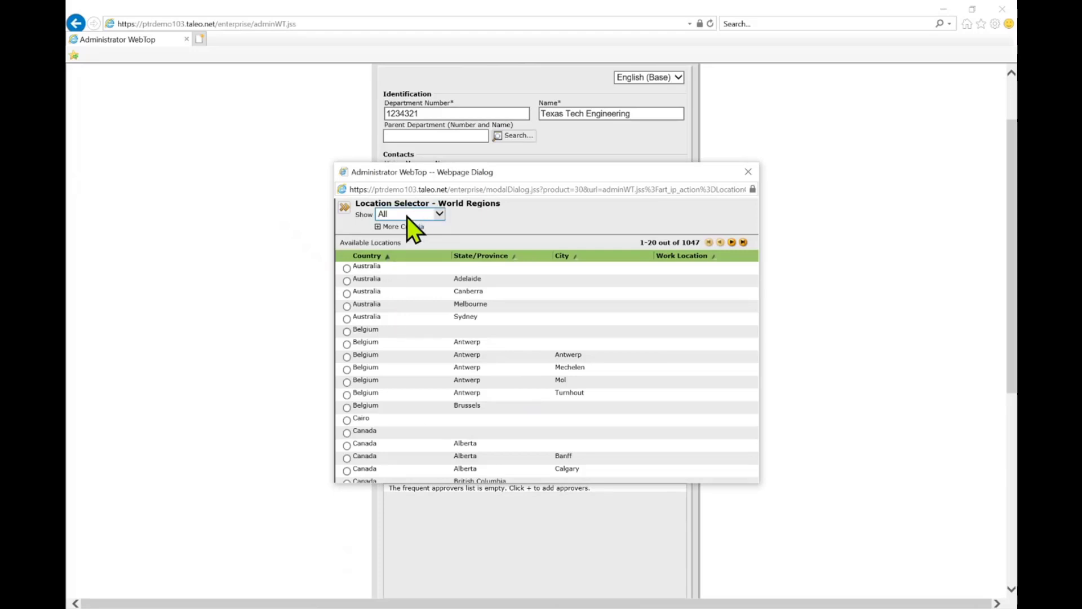
{"action": "left_click", "coordinate": [407, 215]}
{"action": "left_click", "coordinate": [479, 230]}
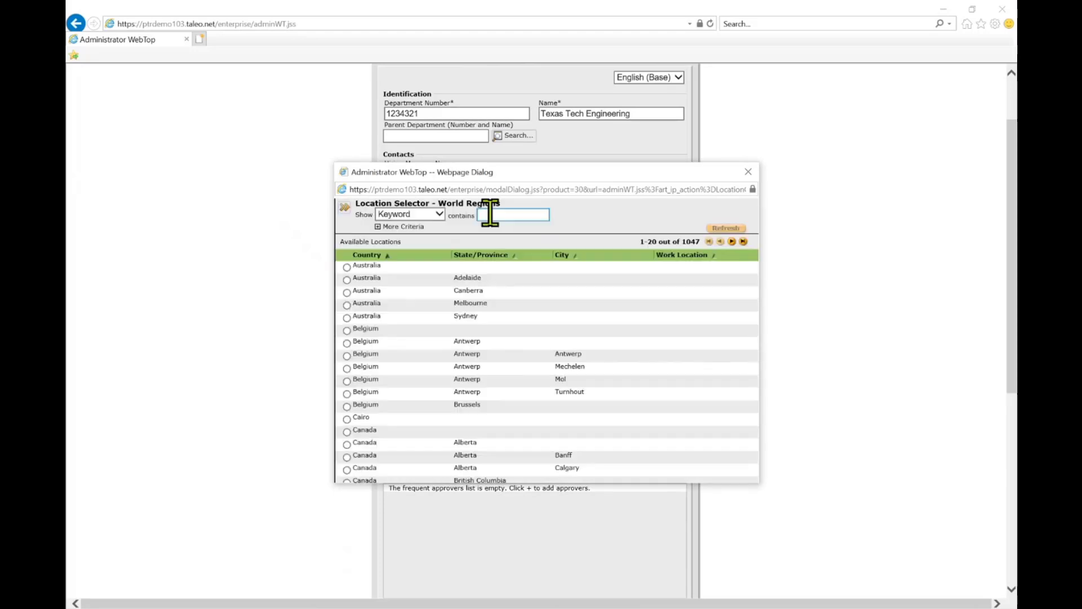
{"action": "left_click", "coordinate": [490, 213]}
{"action": "type", "text": "houston"}
{"action": "left_click_drag", "start_coordinate": [525, 211], "coordinate": [368, 202]}
{"action": "type", "text": "lubbock"}
{"action": "left_click", "coordinate": [725, 228]}
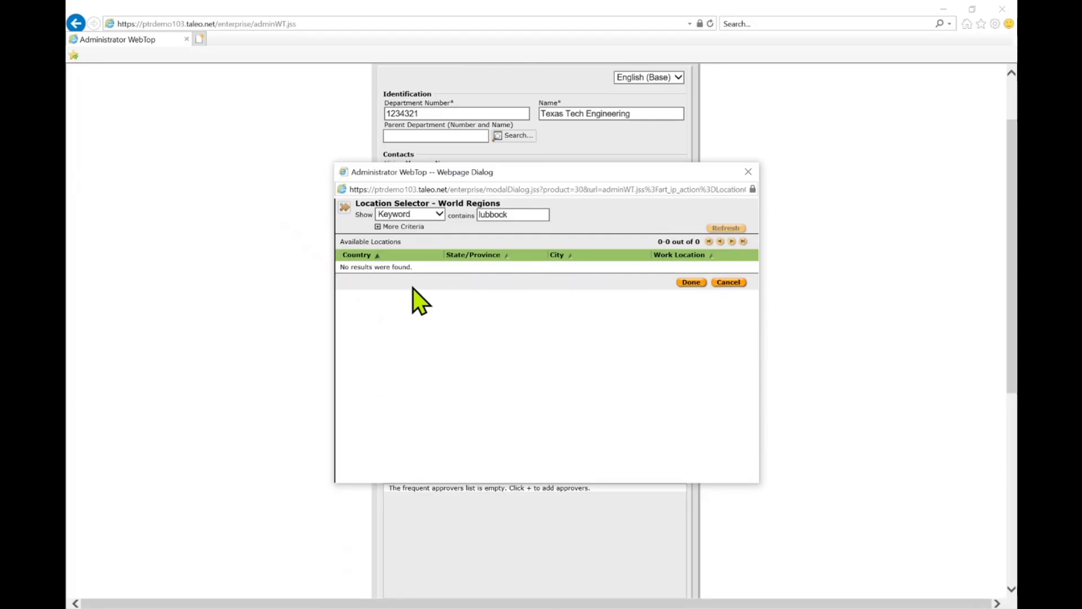
- Search the locations for "united states" and set the department's location to the country-level United States entry
{"action": "type", "text": "united states"}
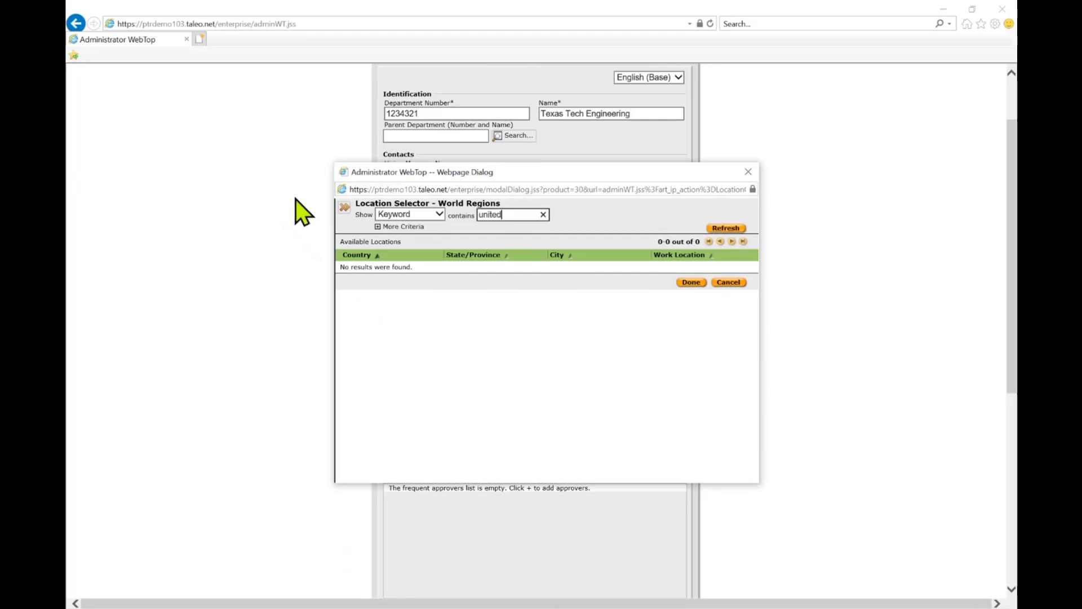
{"action": "left_click", "coordinate": [725, 228]}
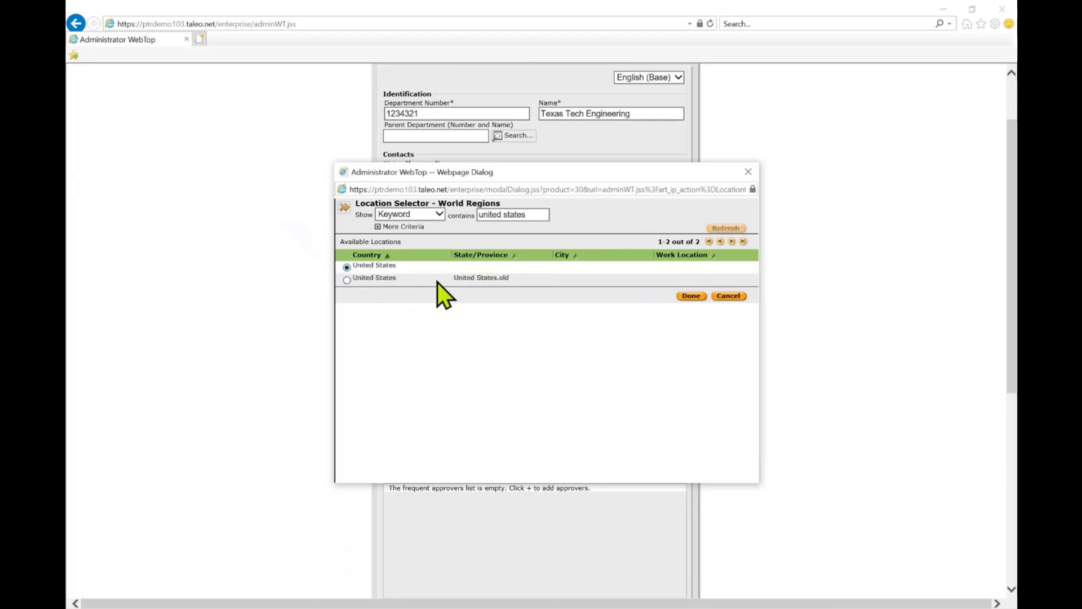
{"action": "left_click", "coordinate": [690, 296]}
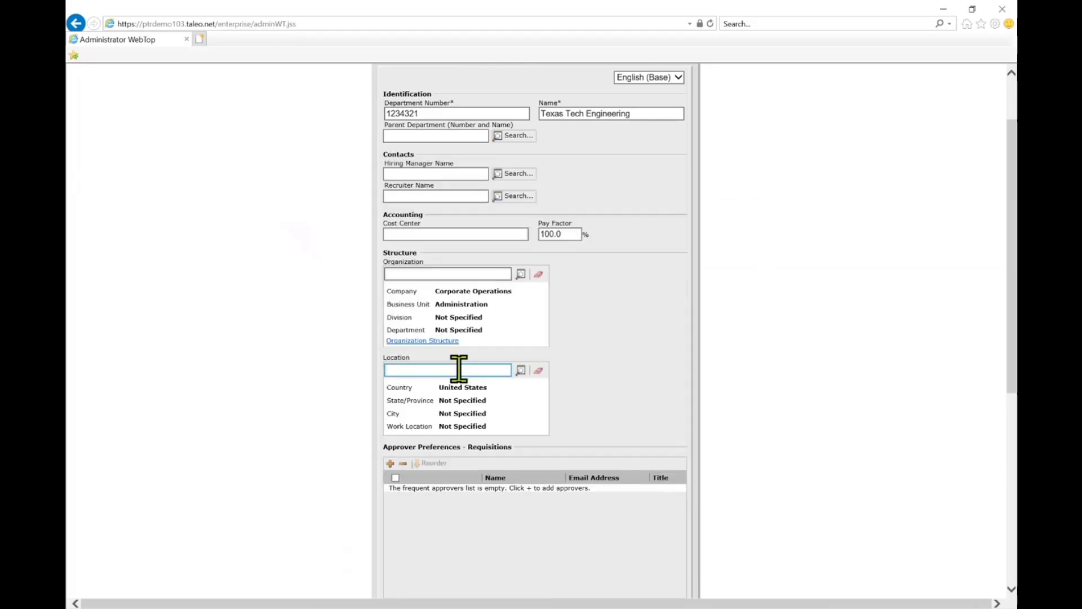
- Search the locations by the keyword "texas" and set the department's location to United States, Texas
{"action": "left_click", "coordinate": [520, 370]}
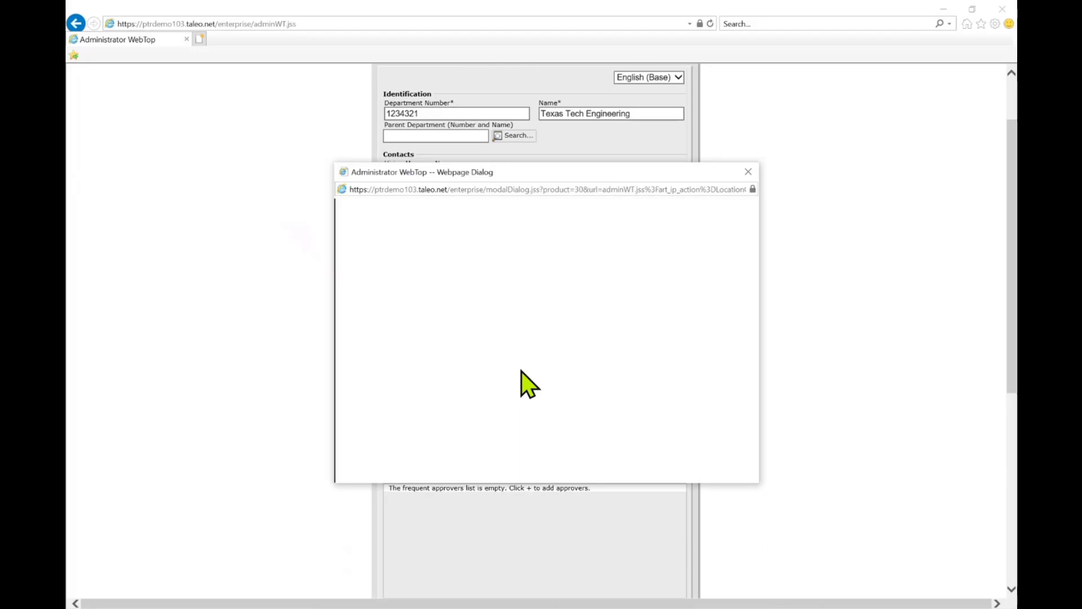
{"action": "left_click", "coordinate": [403, 217]}
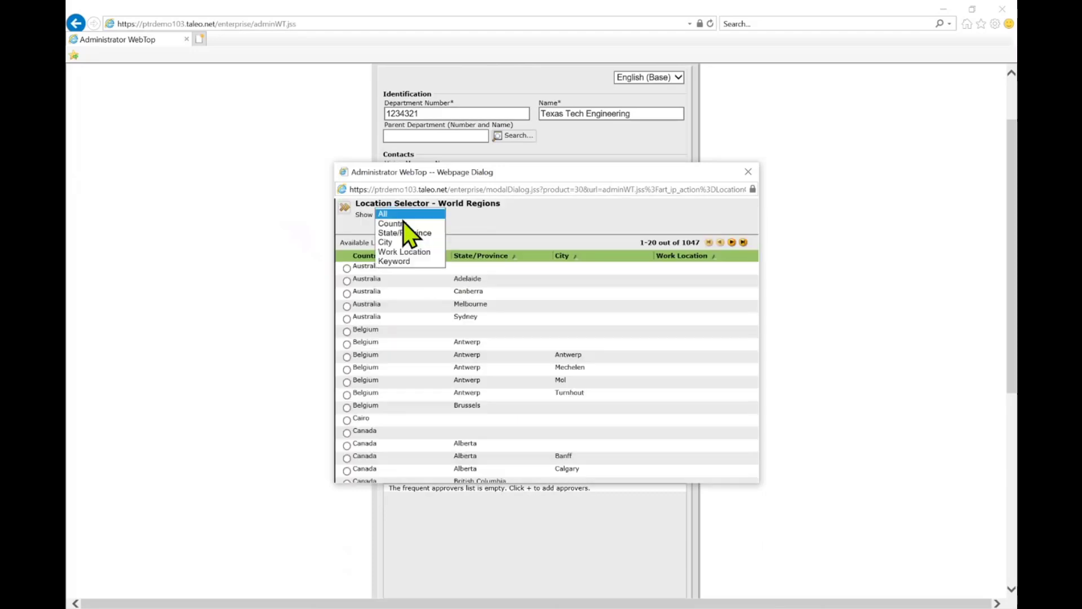
{"action": "left_click", "coordinate": [416, 260]}
{"action": "left_click", "coordinate": [488, 214]}
{"action": "type", "text": "te"}
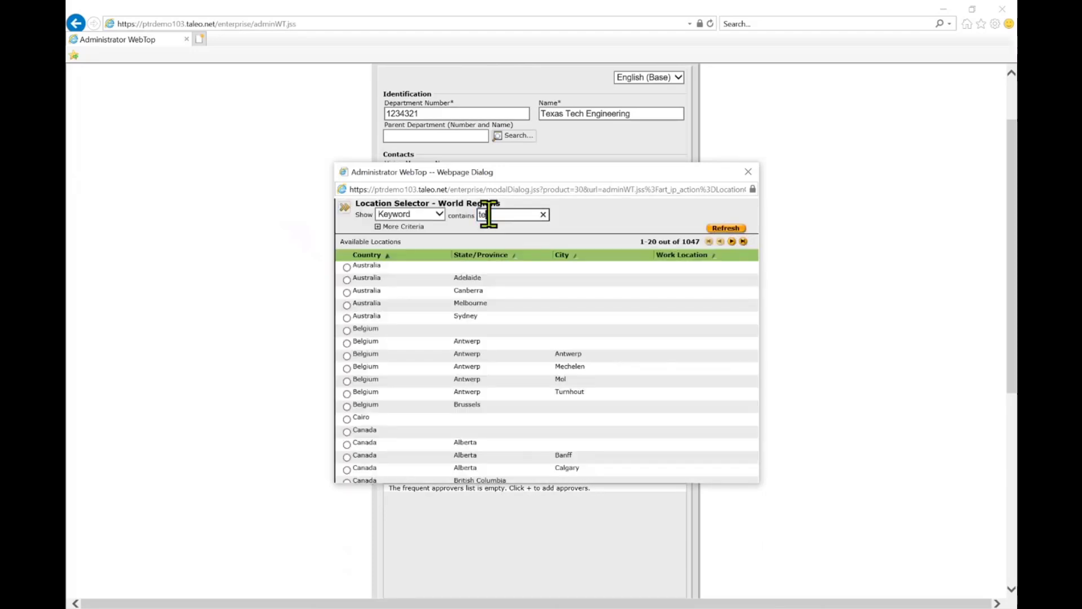
{"action": "type", "text": "xas"}
{"action": "left_click", "coordinate": [725, 227]}
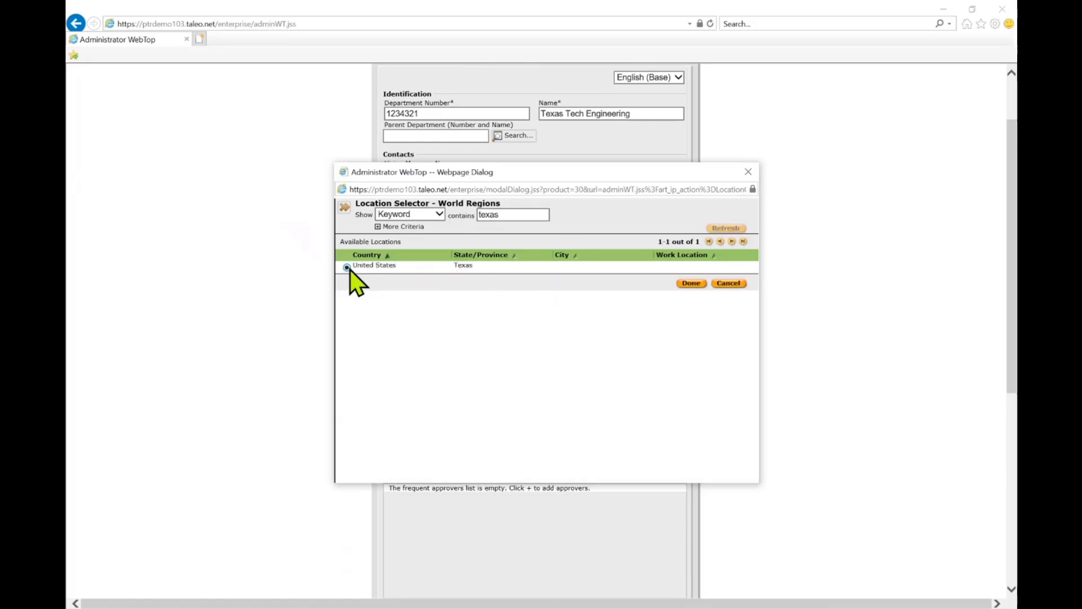
{"action": "left_click", "coordinate": [692, 283]}
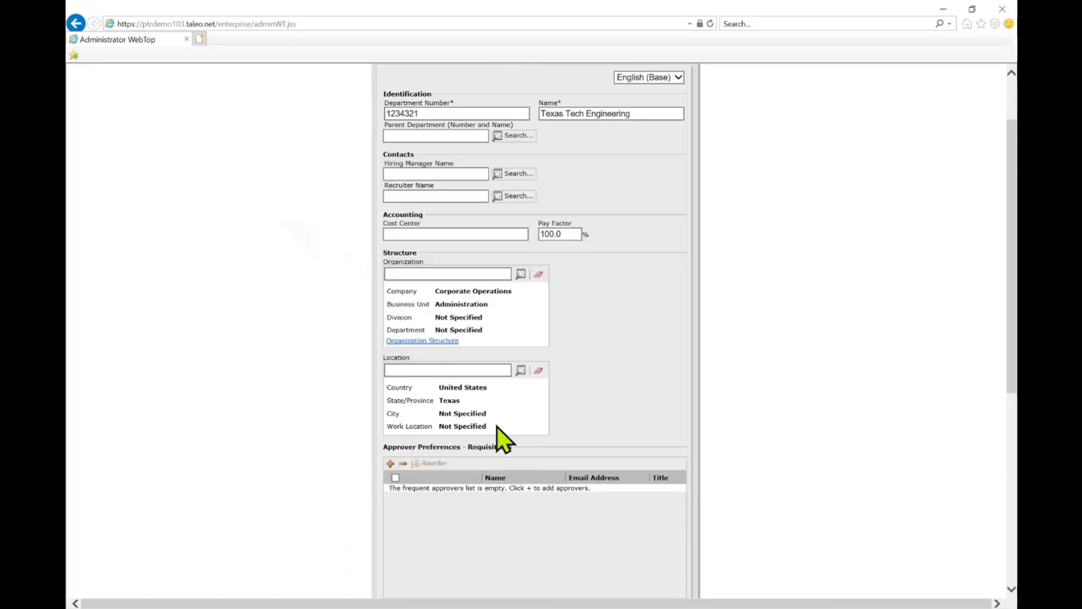
- Try to save the new department without approvers and with its activation left at Always active
{"action": "scroll", "coordinate": [496, 417], "scroll_direction": "down", "scroll_amount": 2}
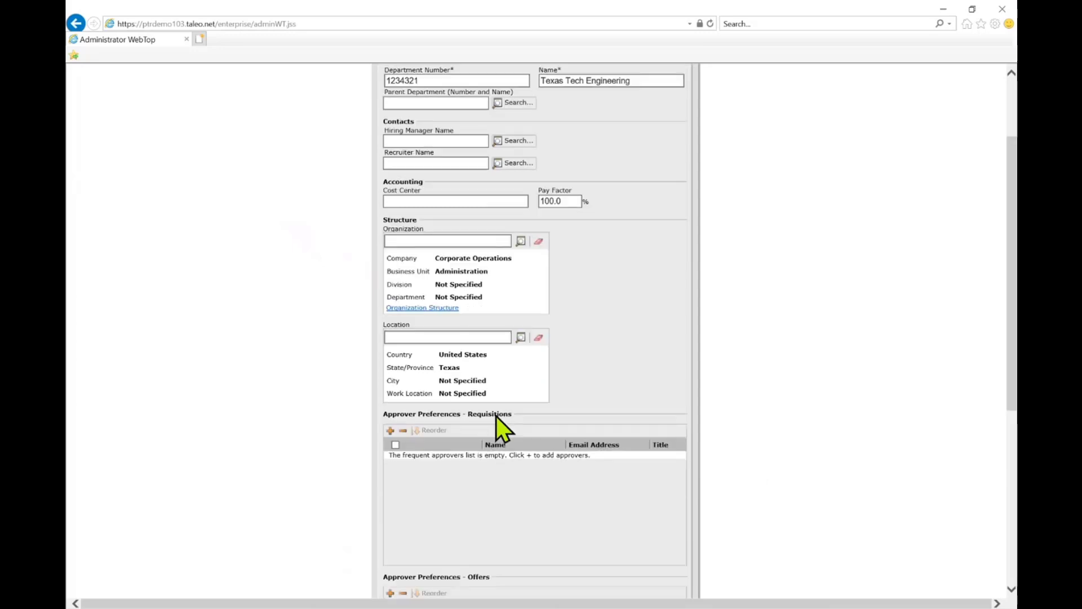
{"action": "scroll", "coordinate": [496, 416], "scroll_direction": "down", "scroll_amount": 2}
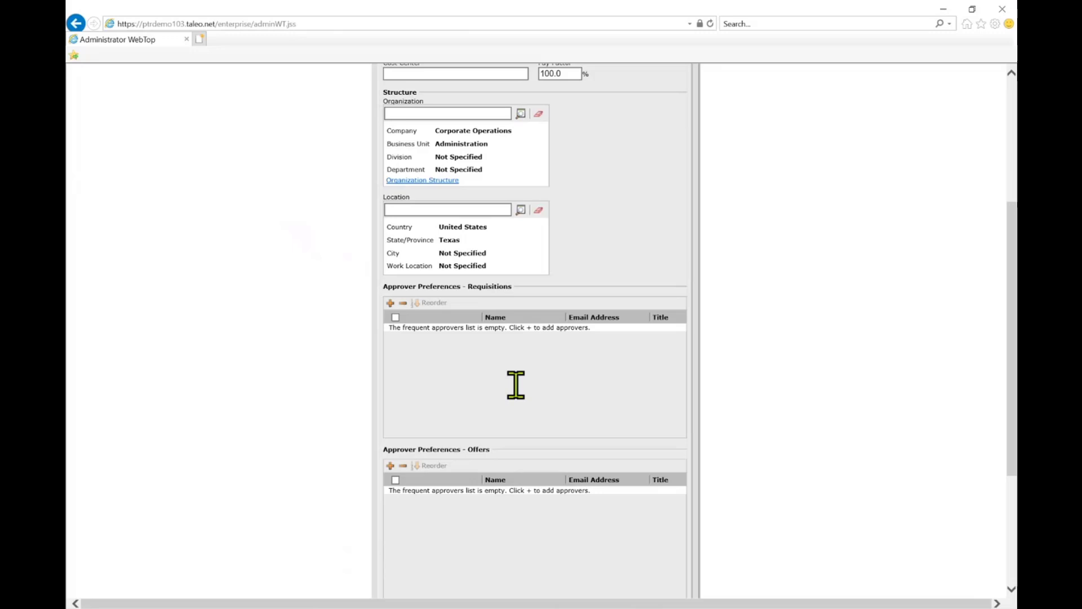
{"action": "scroll", "coordinate": [516, 385], "scroll_direction": "down", "scroll_amount": 4}
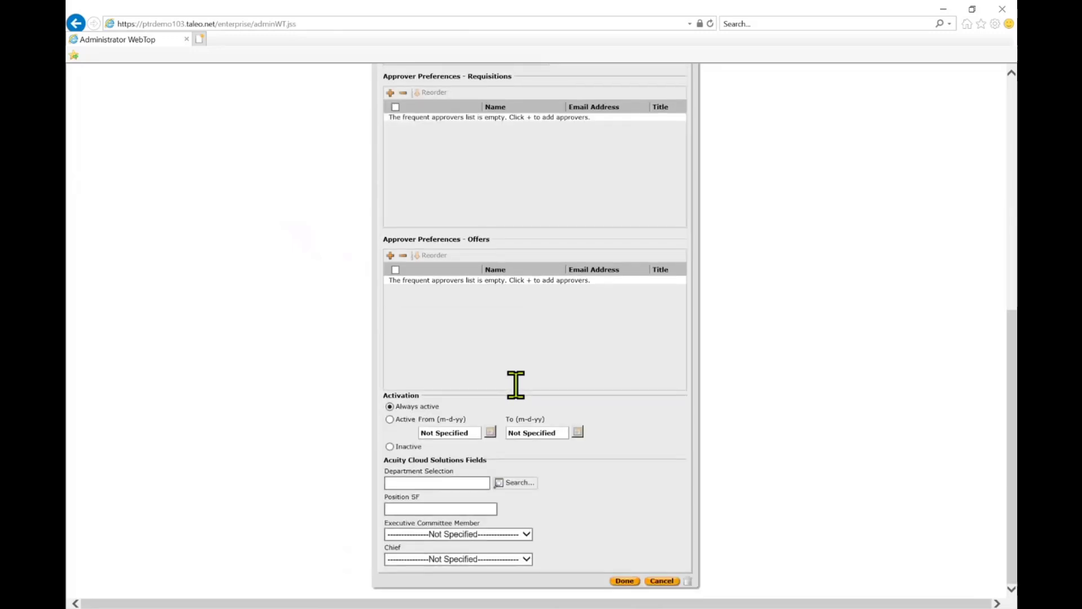
{"action": "left_click", "coordinate": [624, 581]}
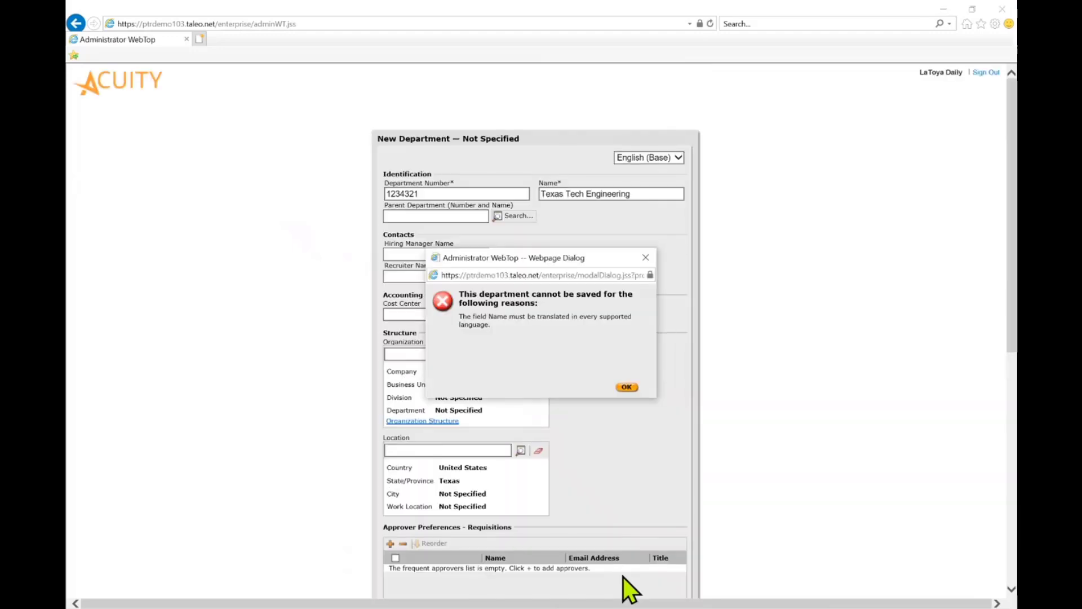
{"action": "left_click", "coordinate": [626, 387]}
- Enter "test" as the department's name for the French FR language
{"action": "left_click", "coordinate": [664, 158]}
{"action": "left_click", "coordinate": [656, 168]}
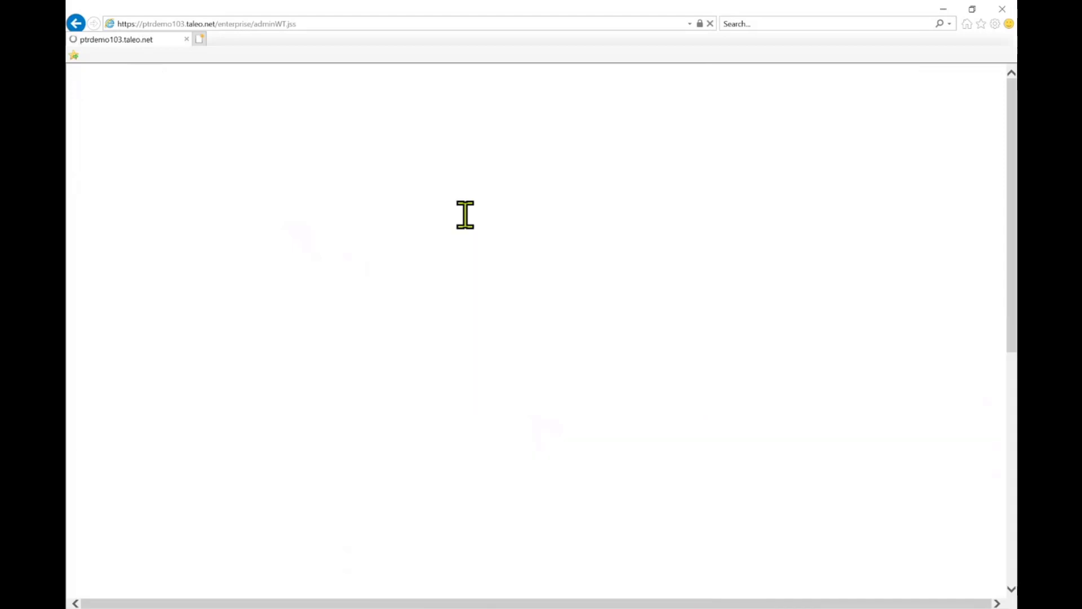
{"action": "left_click", "coordinate": [592, 194]}
{"action": "type", "text": "test"}
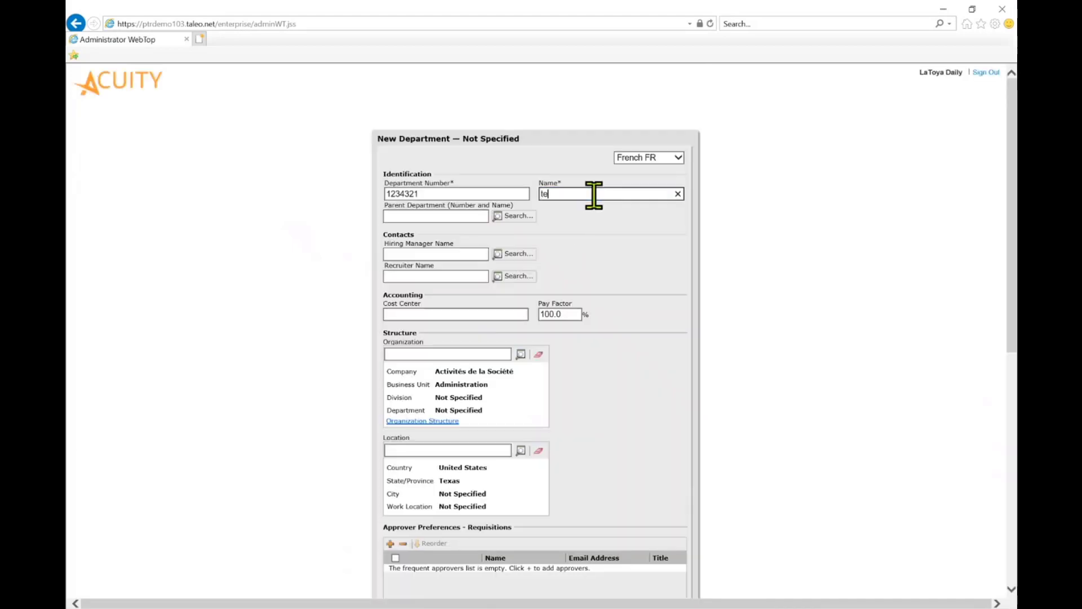
- Enter "test" as the new department's name for the Spanish language
{"action": "left_click", "coordinate": [665, 159]}
{"action": "left_click", "coordinate": [658, 169]}
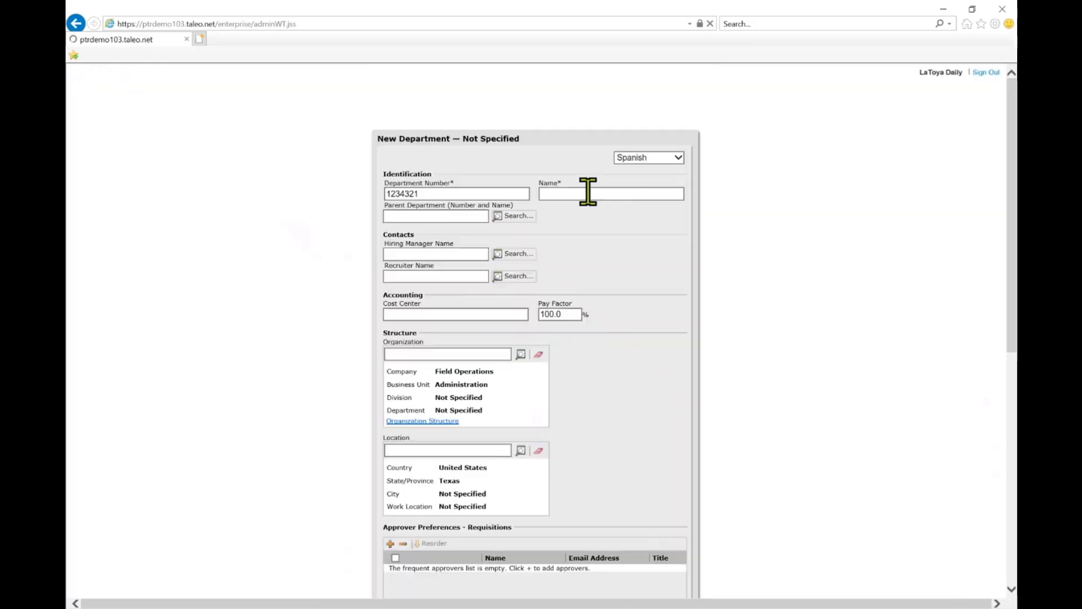
{"action": "left_click", "coordinate": [588, 193]}
{"action": "type", "text": "test"}
- Return the new department's form to the English (Base) language and save the department
{"action": "left_click", "coordinate": [648, 158]}
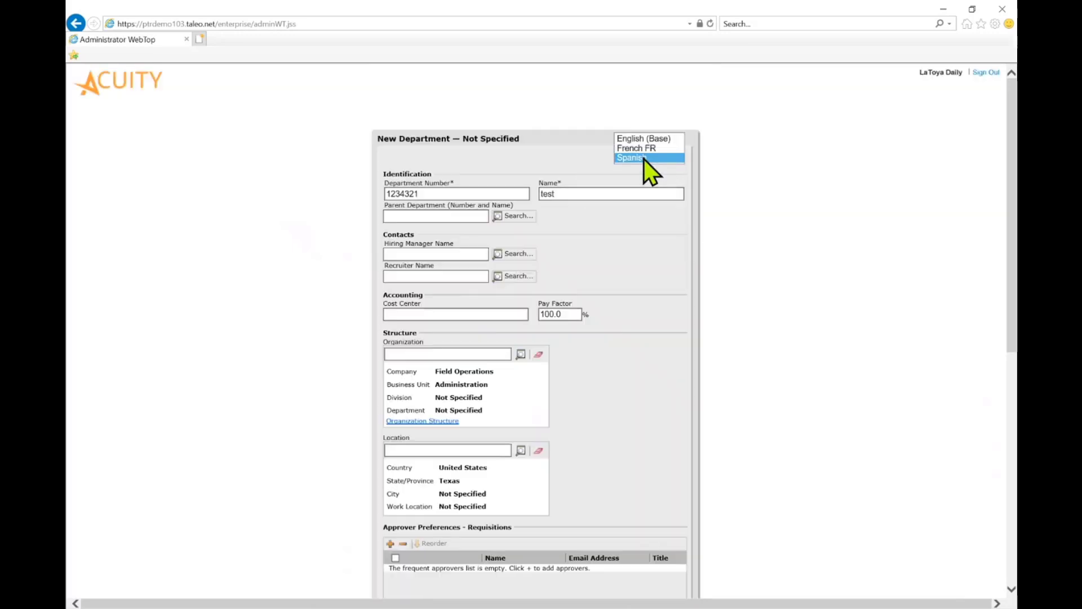
{"action": "left_click", "coordinate": [641, 138]}
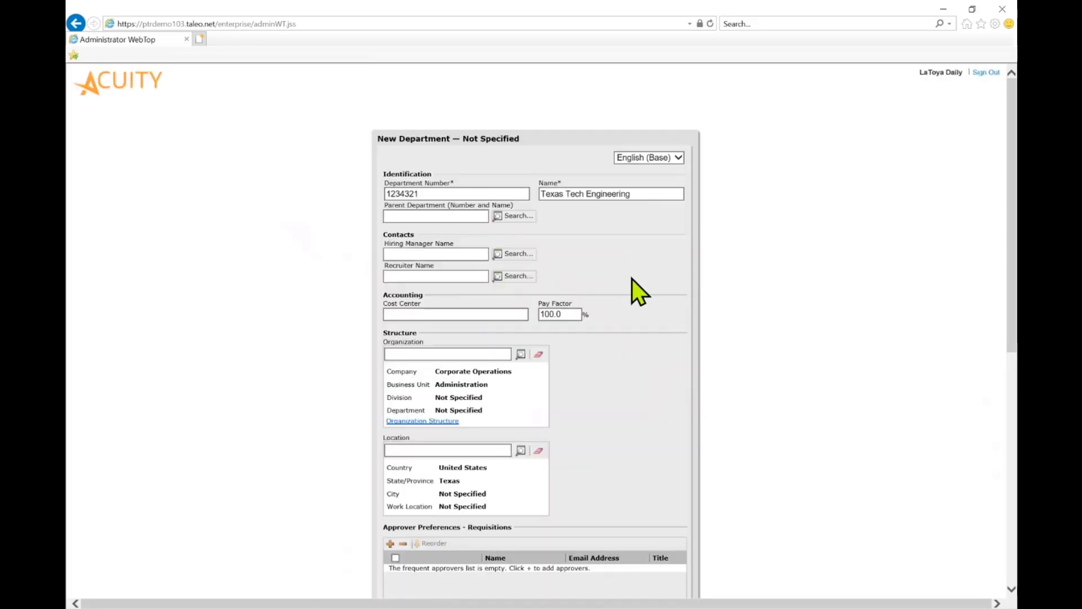
{"action": "scroll", "coordinate": [632, 278], "scroll_direction": "down", "scroll_amount": 8}
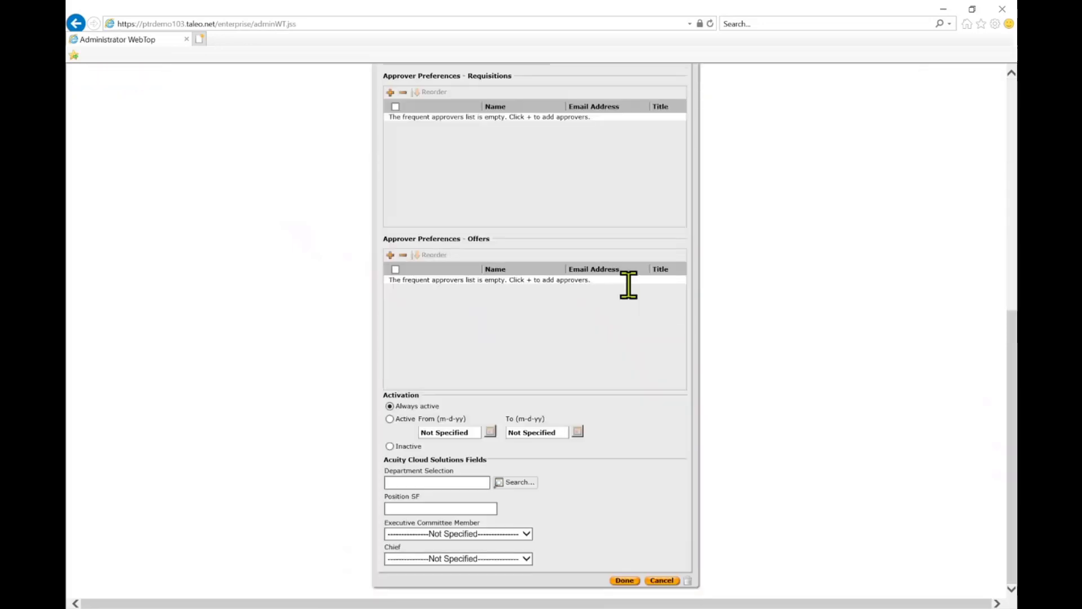
{"action": "left_click", "coordinate": [625, 580]}
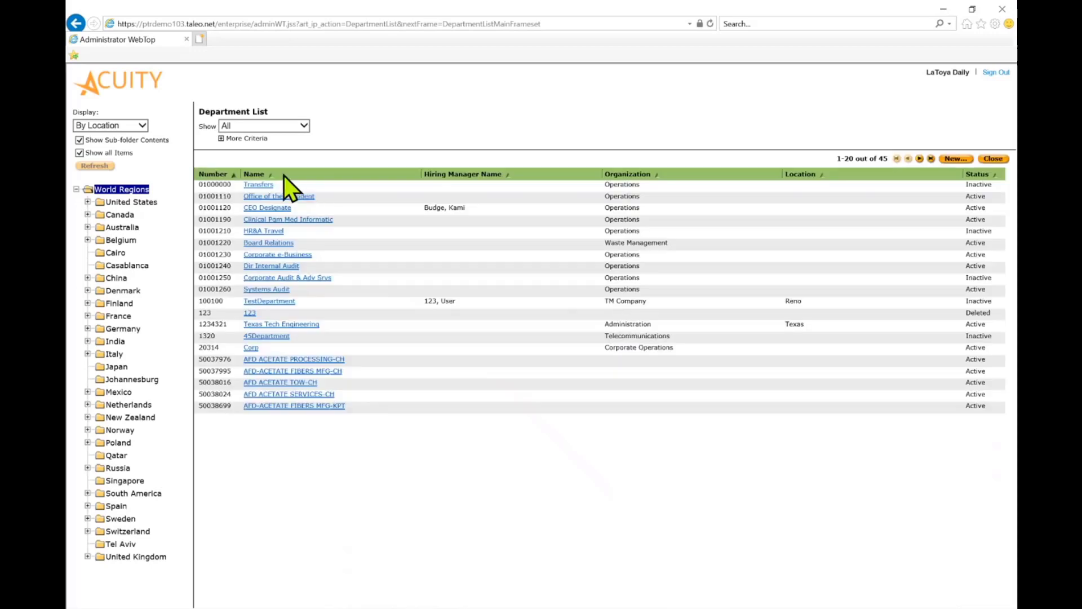
- Open the Texas Tech Engineering department for editing and clear its location and organization
{"action": "left_click", "coordinate": [302, 325]}
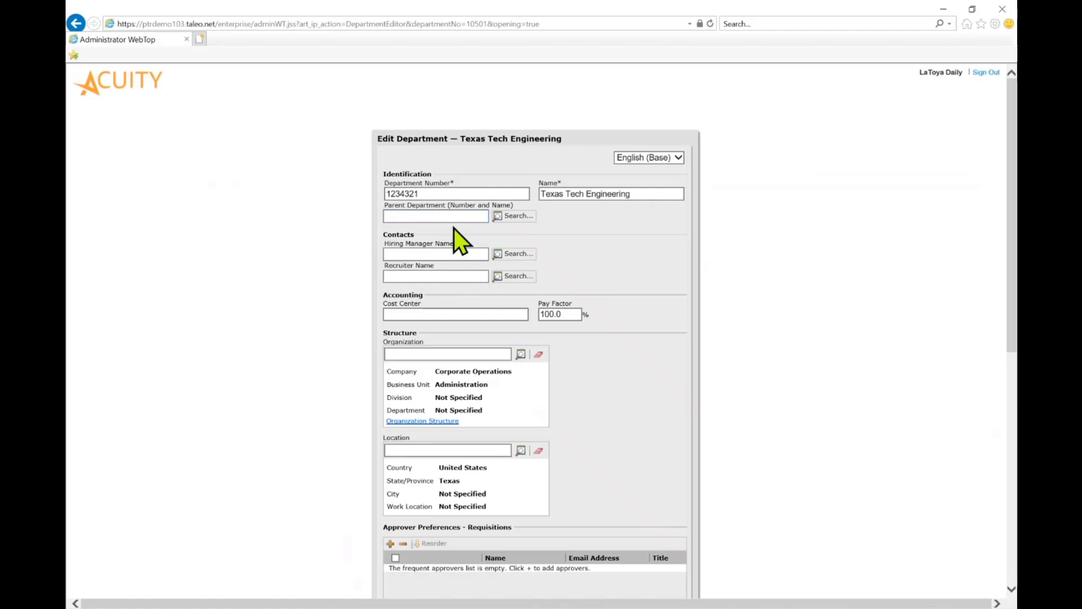
{"action": "scroll", "coordinate": [455, 228], "scroll_direction": "down", "scroll_amount": 2}
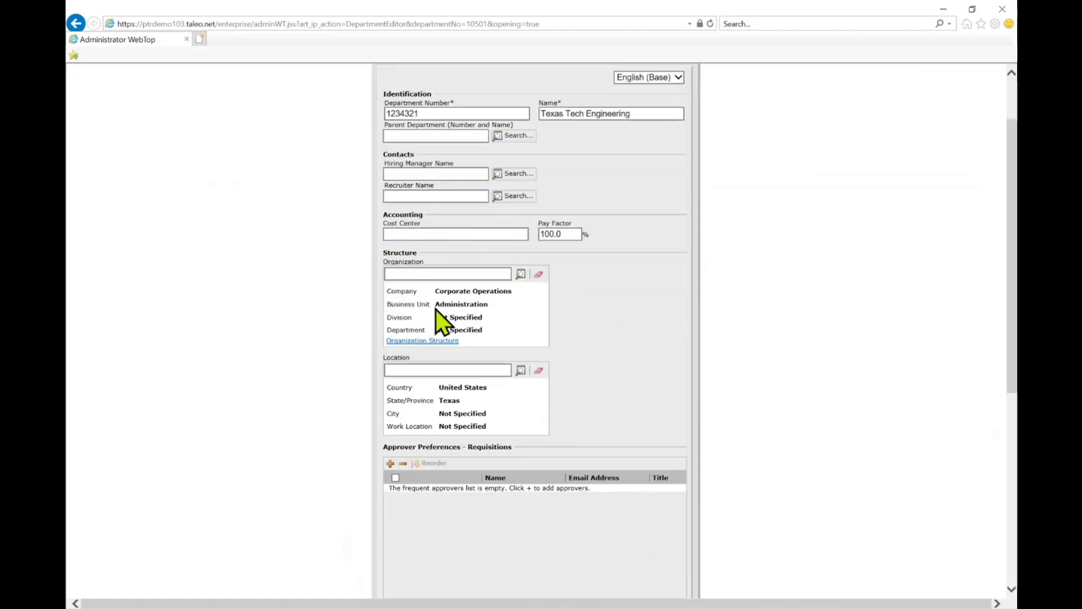
{"action": "left_click", "coordinate": [542, 372]}
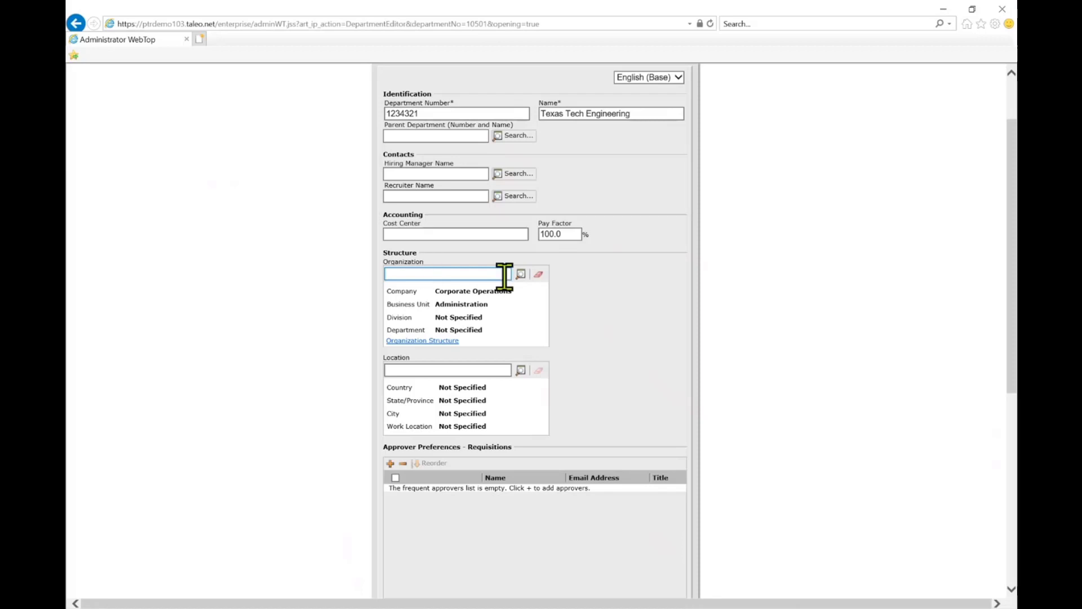
{"action": "left_click", "coordinate": [538, 274]}
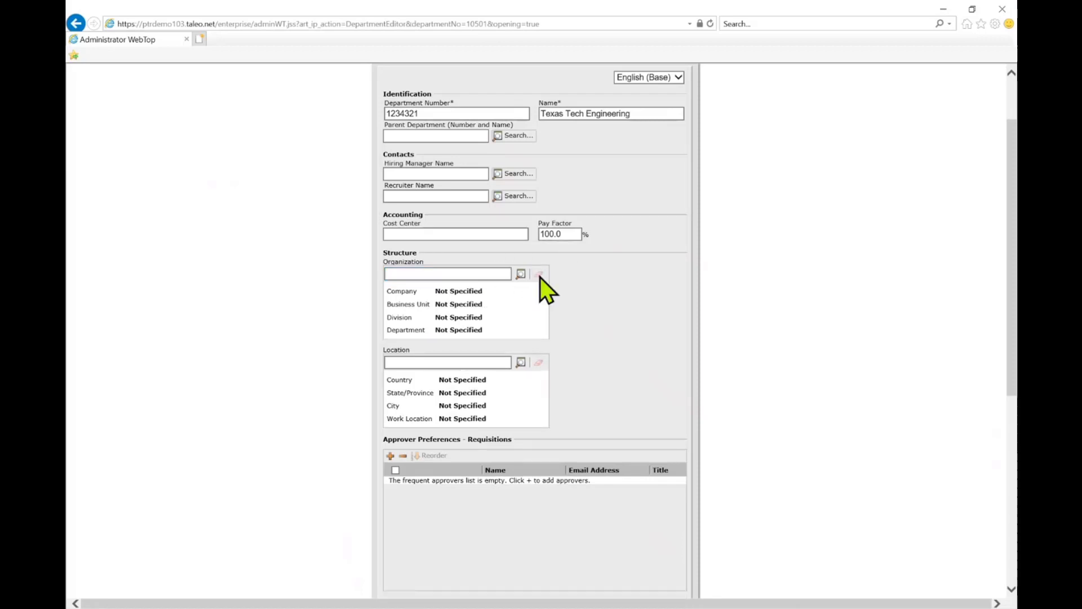
- Set the Texas Tech Engineering department's activation to Inactive and save it
{"action": "scroll", "coordinate": [602, 320], "scroll_direction": "down", "scroll_amount": 6}
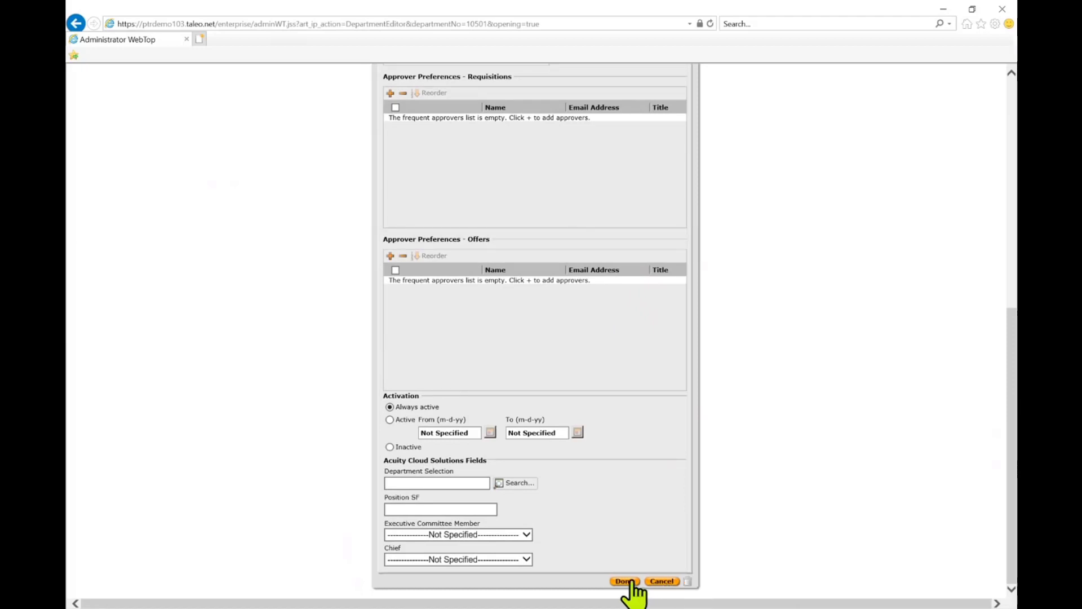
{"action": "left_click", "coordinate": [391, 446]}
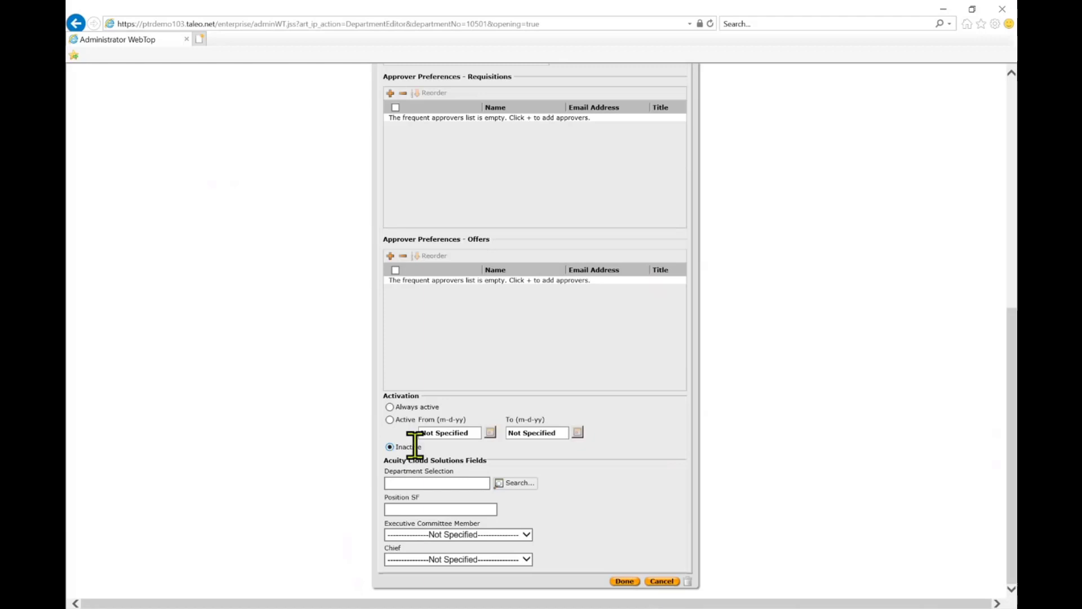
{"action": "left_click", "coordinate": [625, 581]}
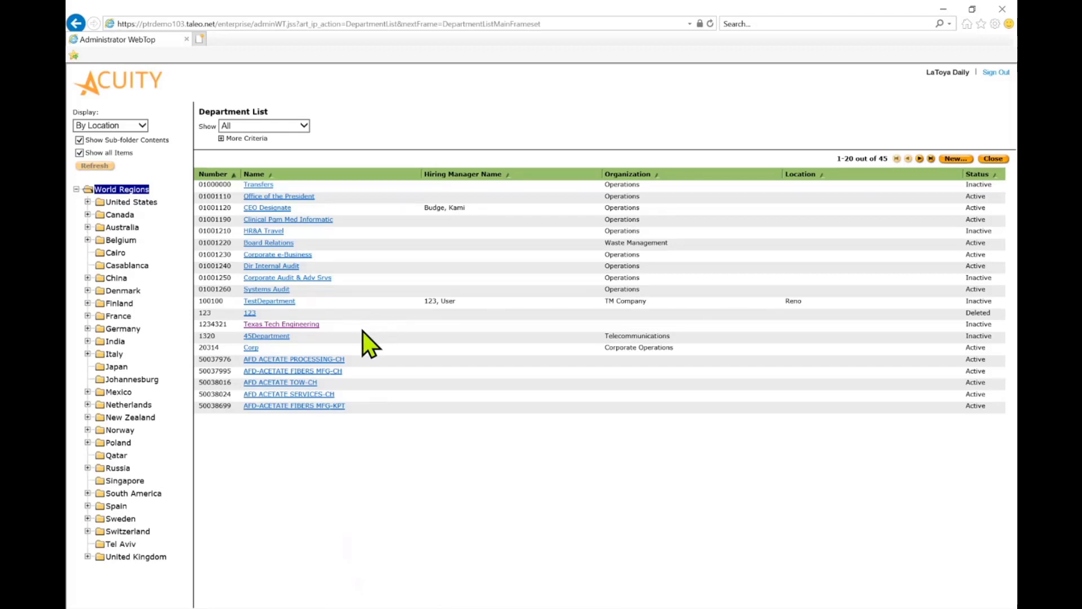
- Reopen the Texas Tech Engineering department, set its activation to Always active and save it
{"action": "left_click", "coordinate": [309, 326]}
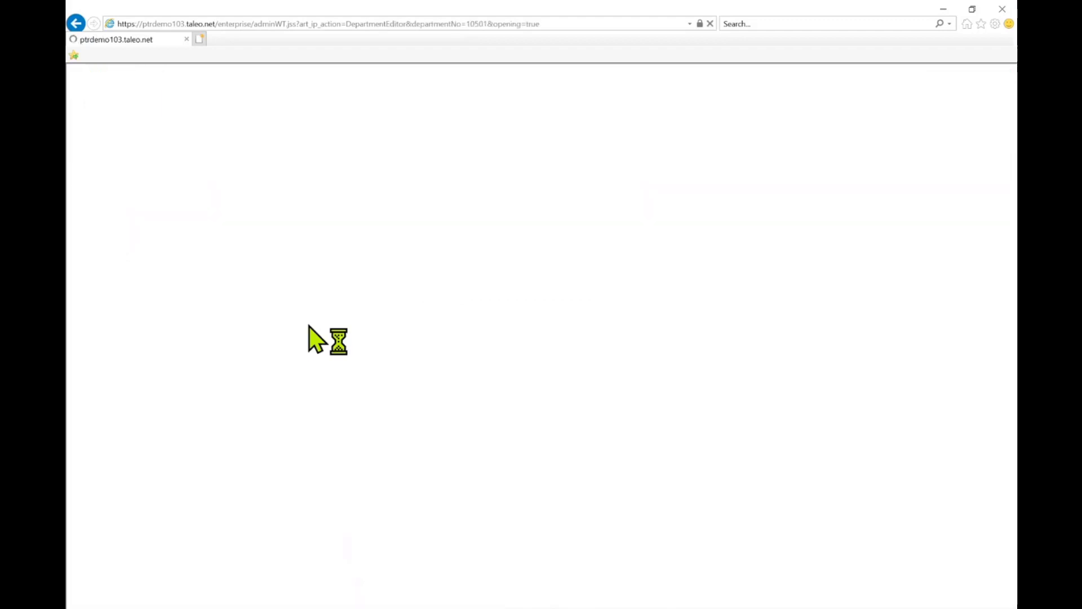
{"action": "scroll", "coordinate": [479, 430], "scroll_direction": "down", "scroll_amount": 10}
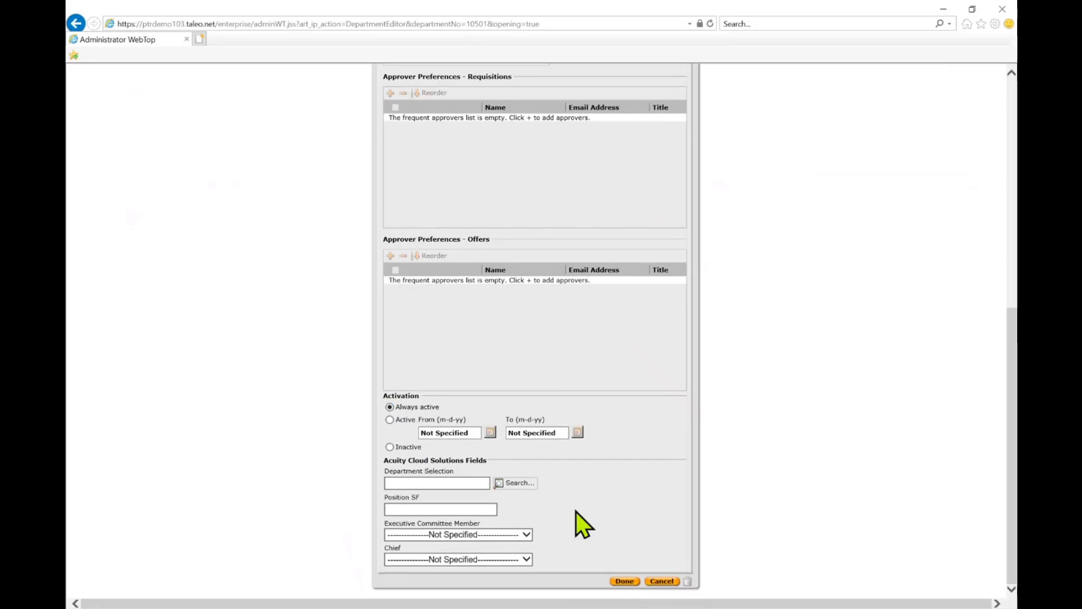
{"action": "left_click", "coordinate": [631, 581]}
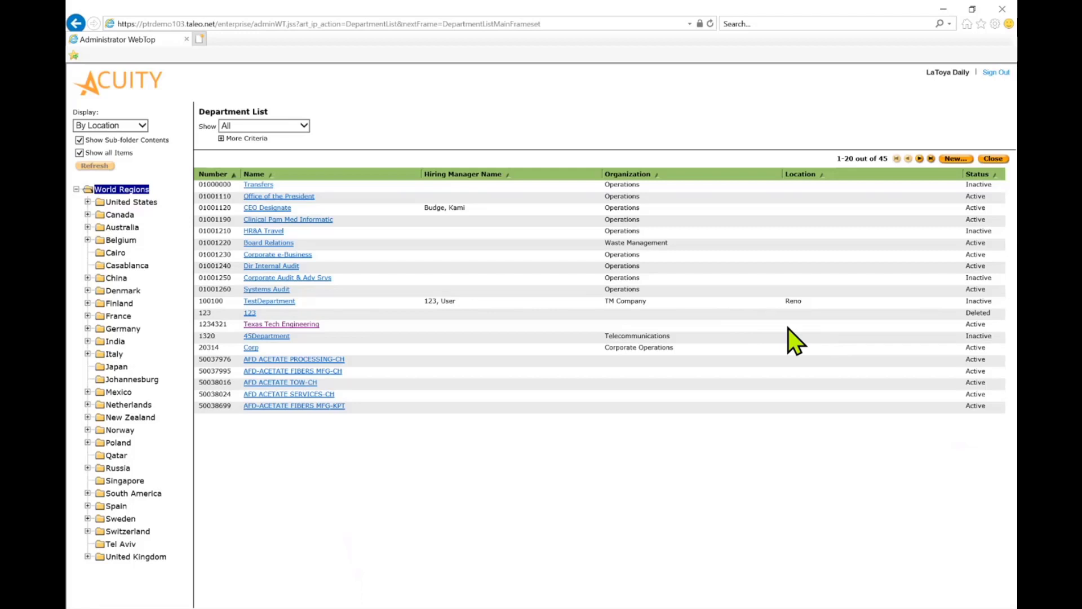
- Reopen the Texas Tech Engineering department and set its organization to Corporate Operations, Administration
{"action": "left_click", "coordinate": [305, 325]}
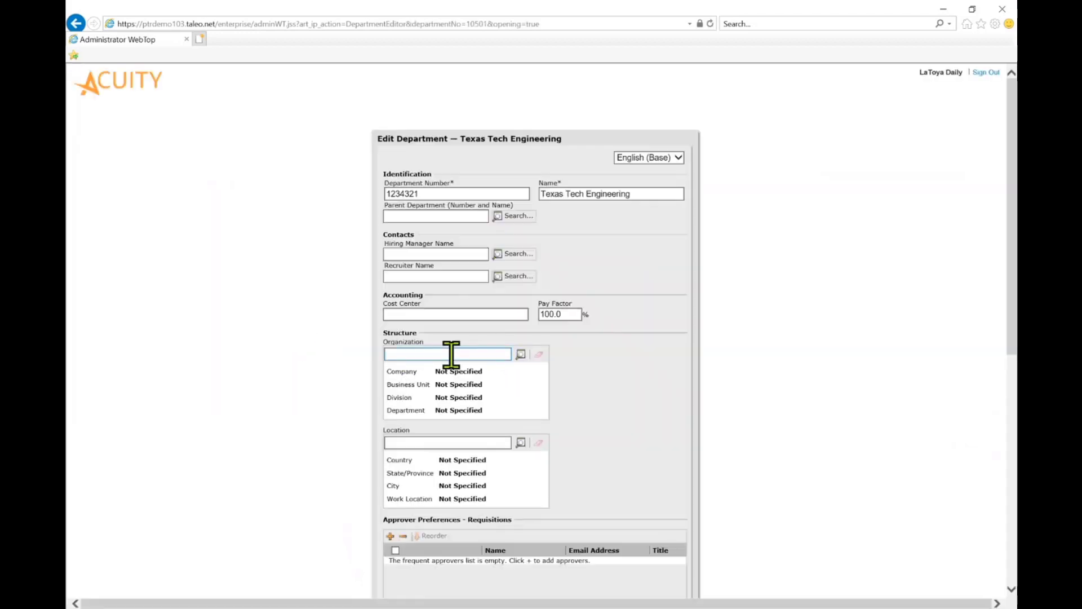
{"action": "left_click", "coordinate": [449, 354]}
{"action": "left_click", "coordinate": [520, 356]}
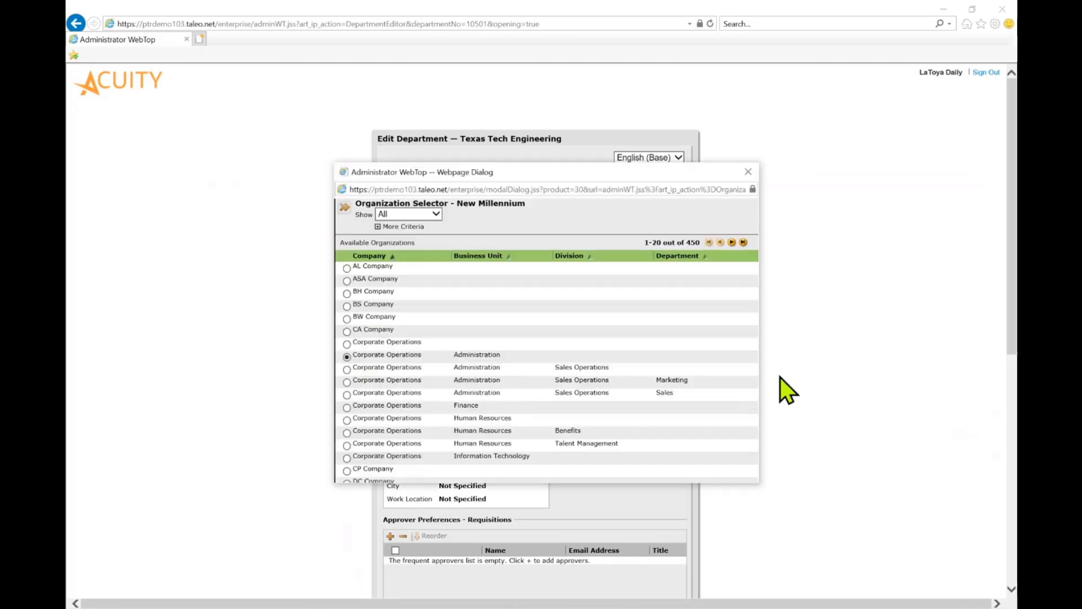
{"action": "left_click_drag", "start_coordinate": [714, 485], "coordinate": [715, 581]}
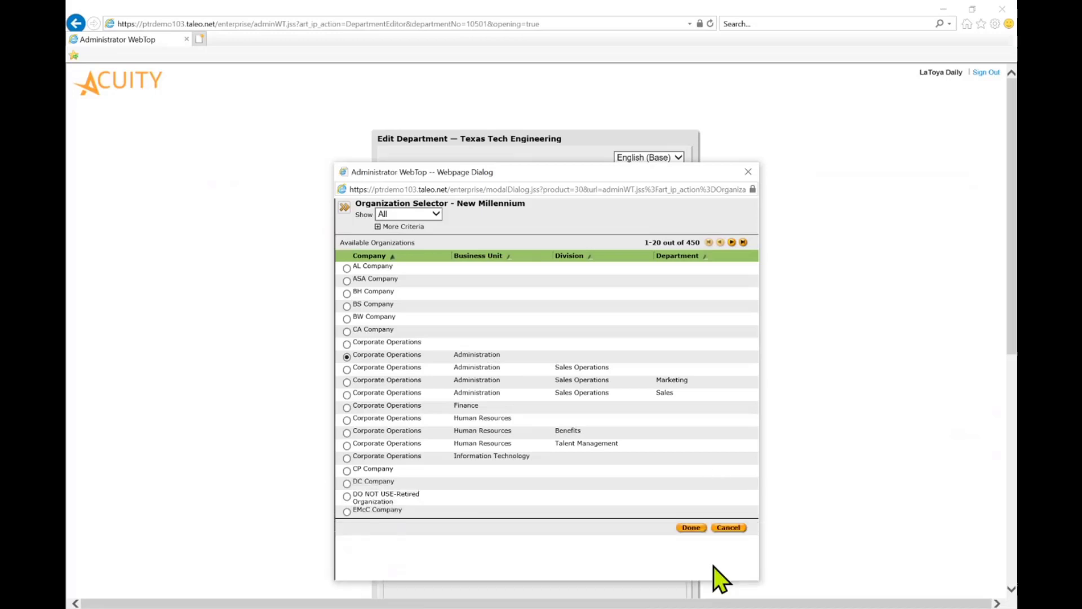
{"action": "left_click", "coordinate": [692, 528]}
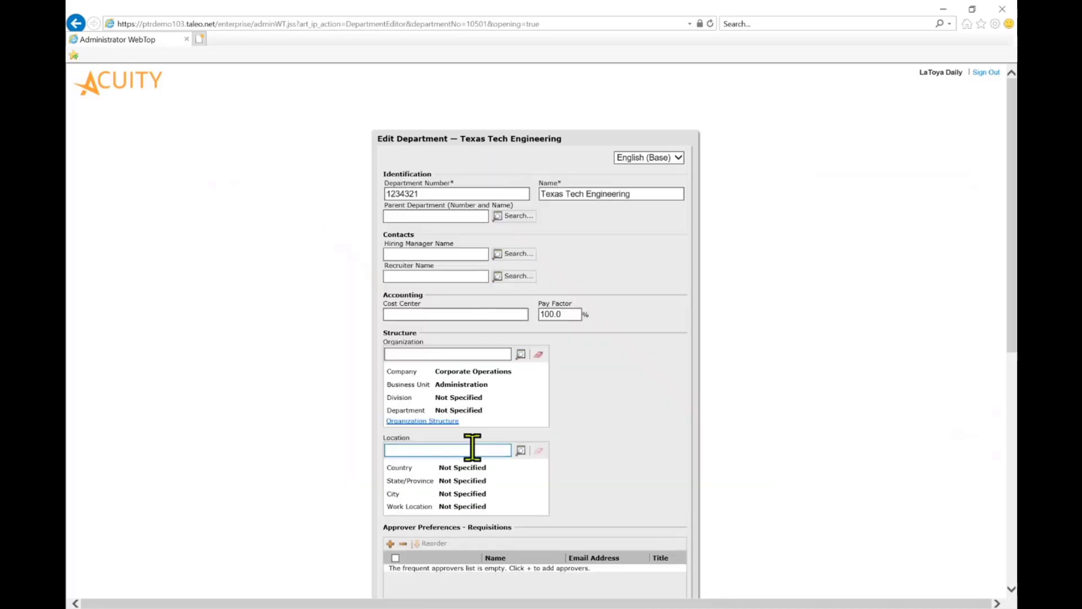
- Set the department's location to United States, Texas by searching for "texas", and save the department
{"action": "left_click", "coordinate": [472, 450]}
{"action": "type", "text": "texas"}
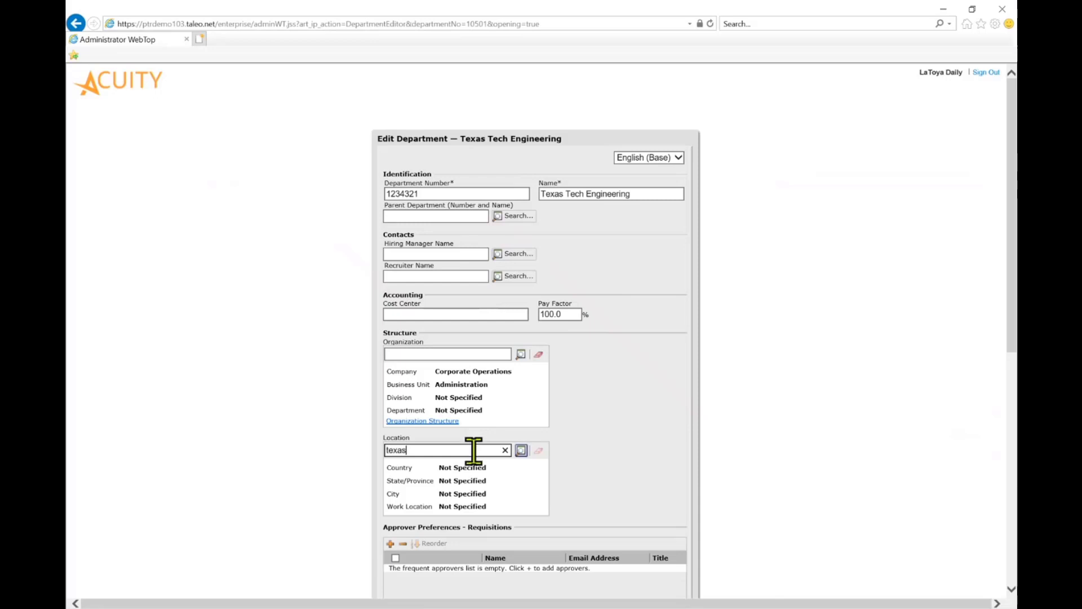
{"action": "left_click", "coordinate": [520, 451]}
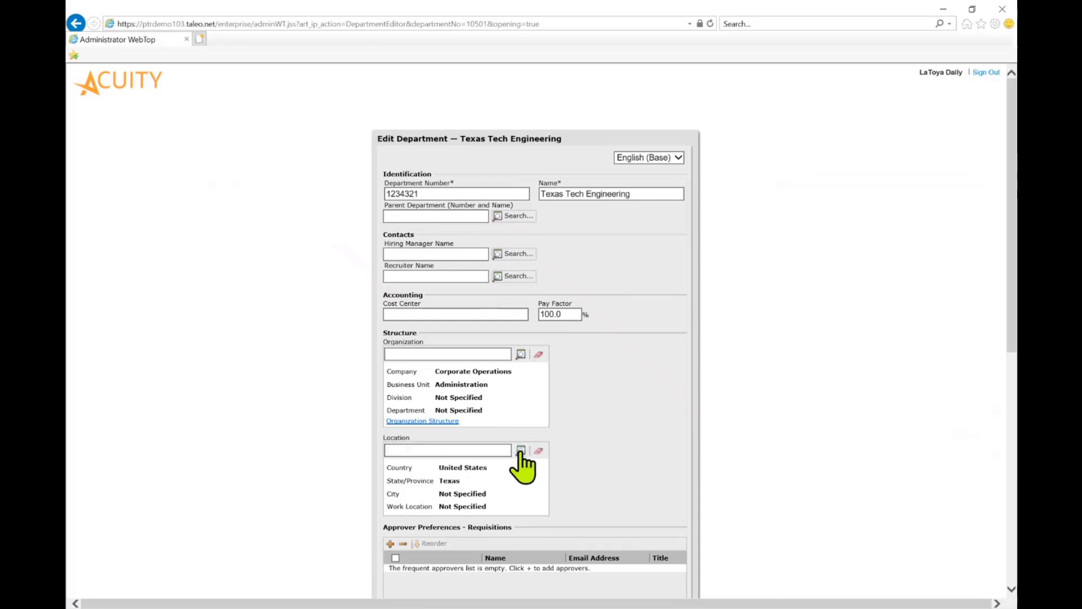
{"action": "scroll", "coordinate": [642, 459], "scroll_direction": "down", "scroll_amount": 3}
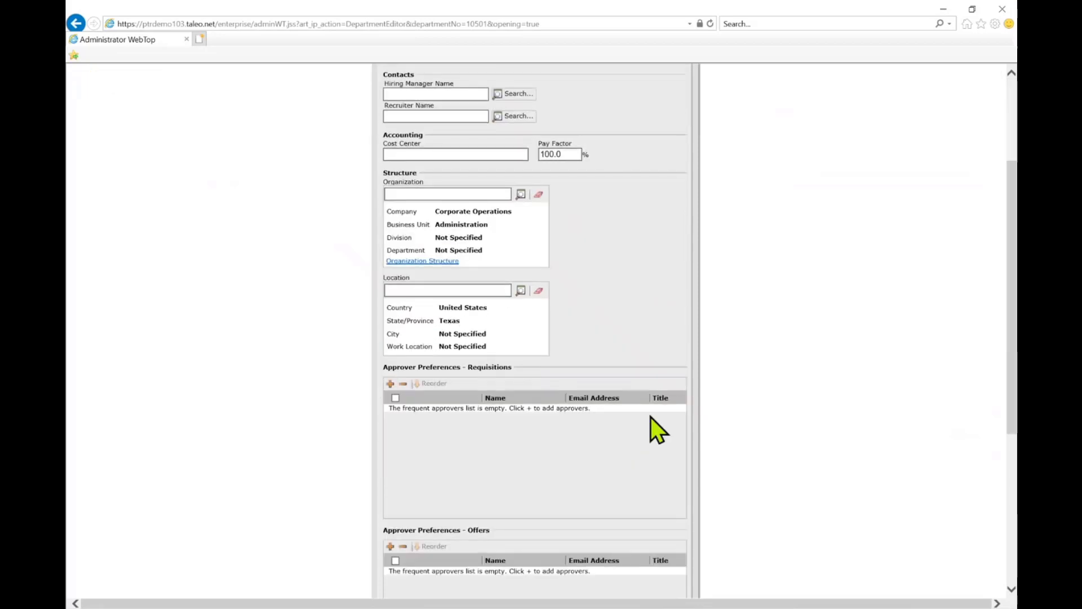
{"action": "scroll", "coordinate": [651, 451], "scroll_direction": "down", "scroll_amount": 5}
{"action": "left_click", "coordinate": [624, 581]}
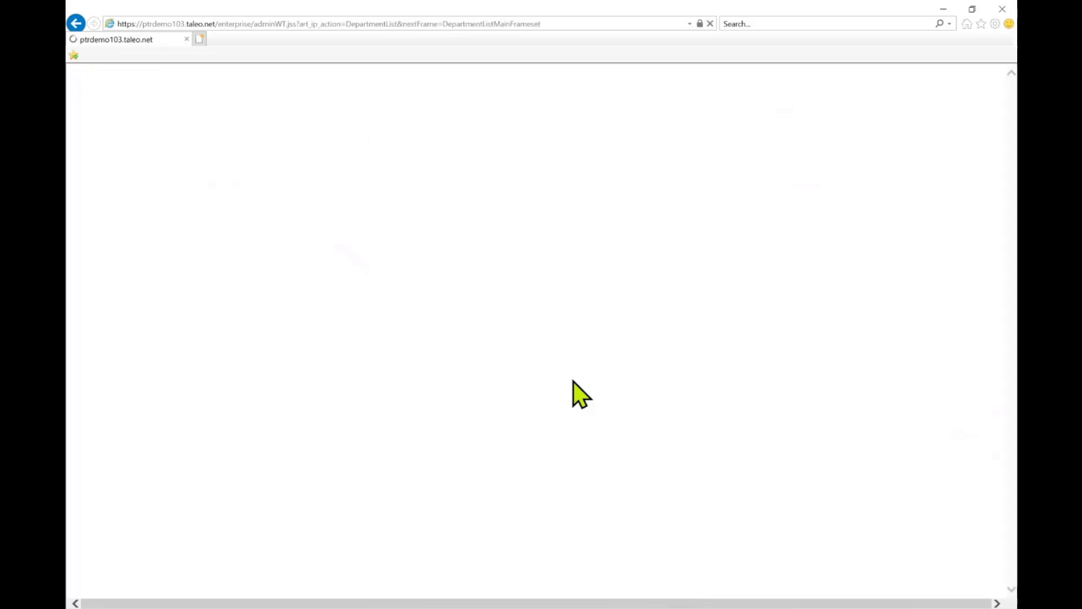